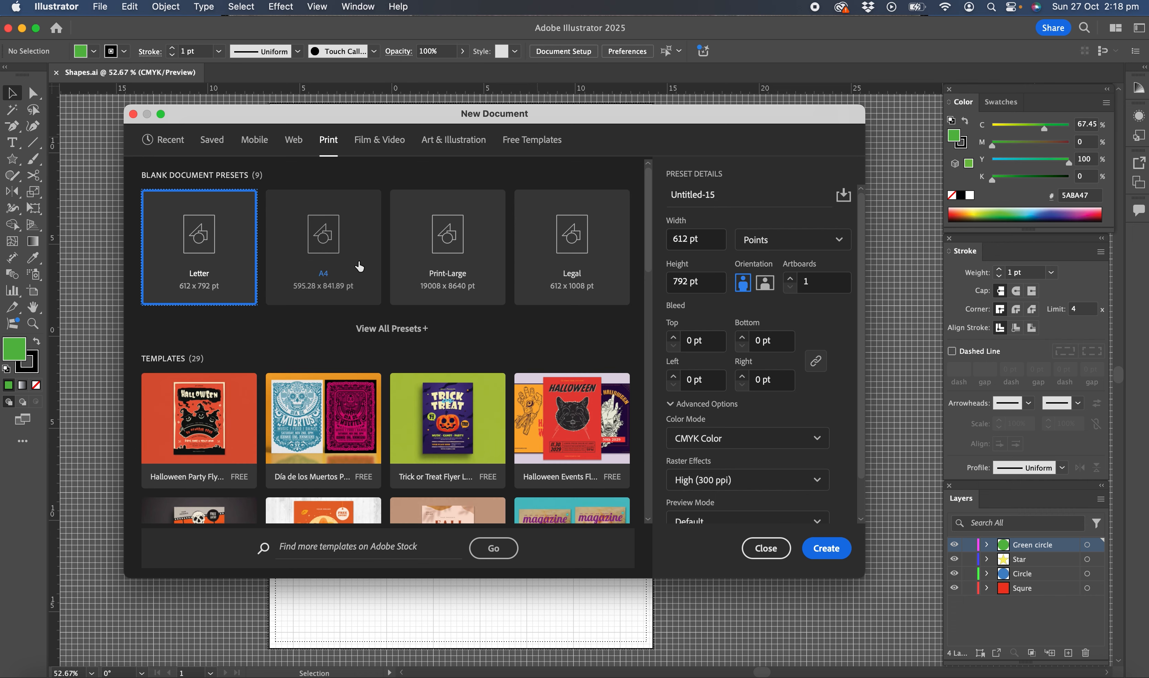
Create a new document from the A4 print preset with centimeters as the unit
{"action": "left_click", "coordinate": [388, 330]}
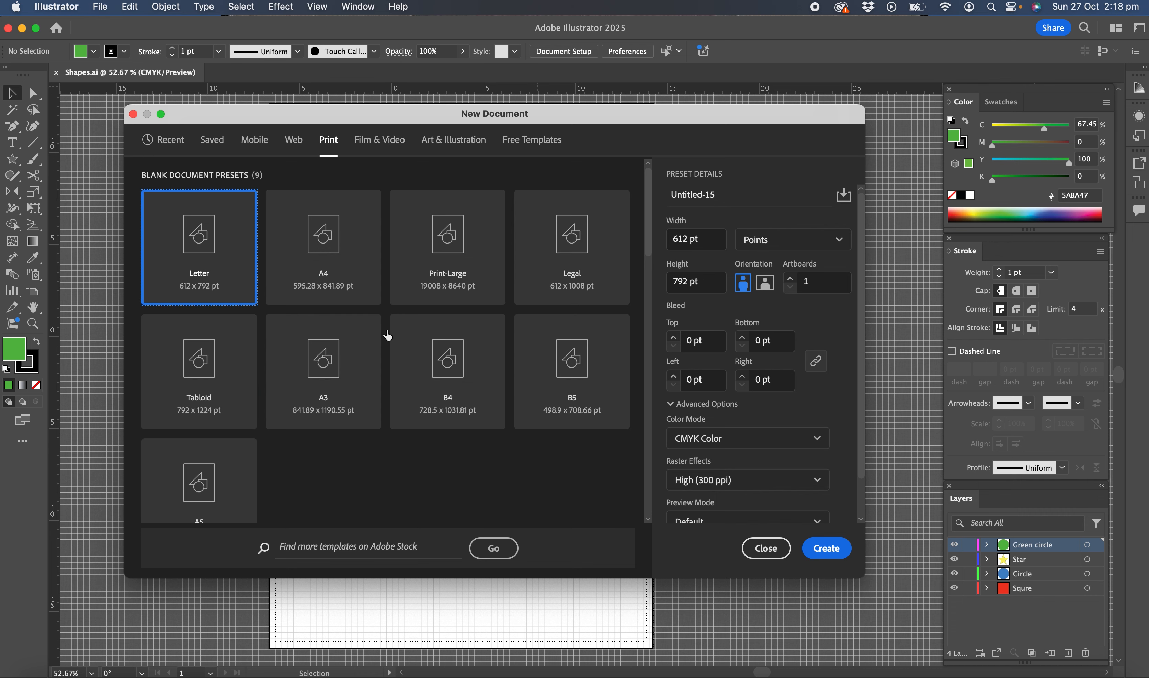
{"action": "left_click", "coordinate": [338, 238]}
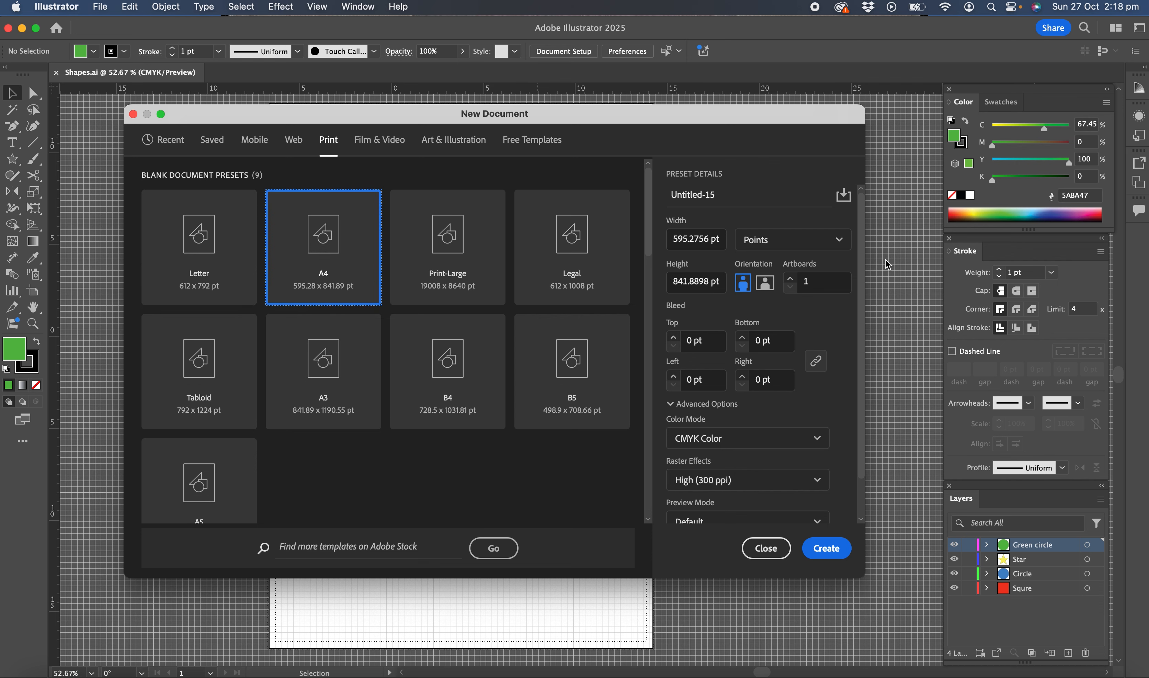
{"action": "left_click", "coordinate": [841, 241]}
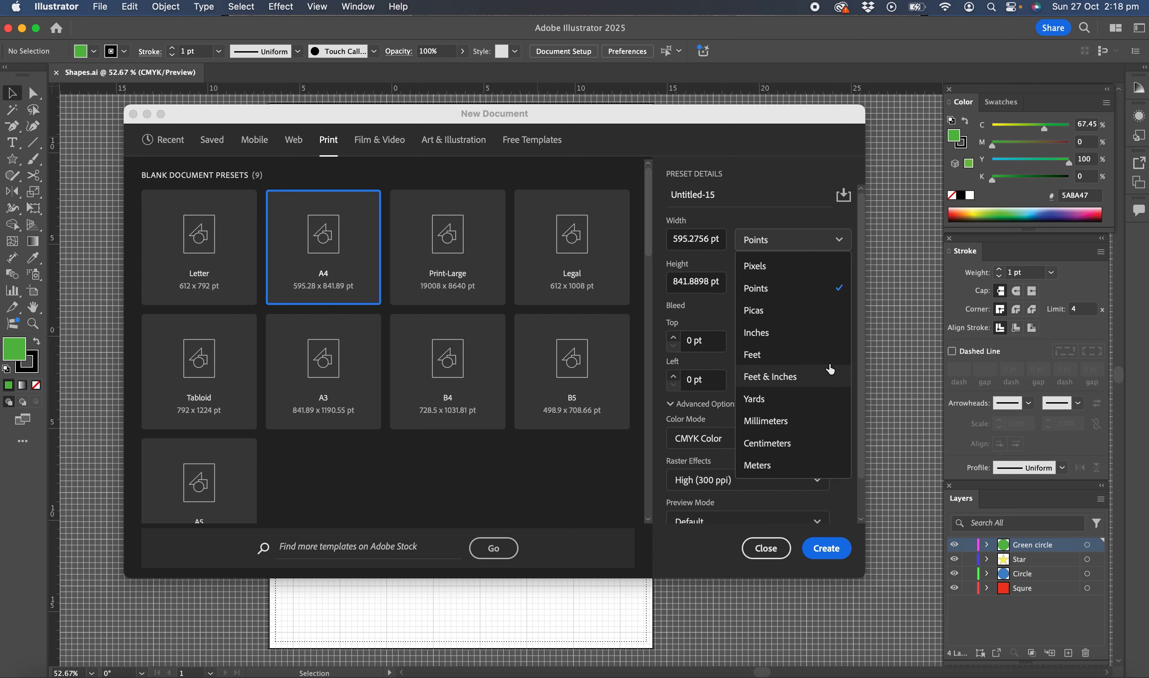
{"action": "left_click", "coordinate": [815, 446]}
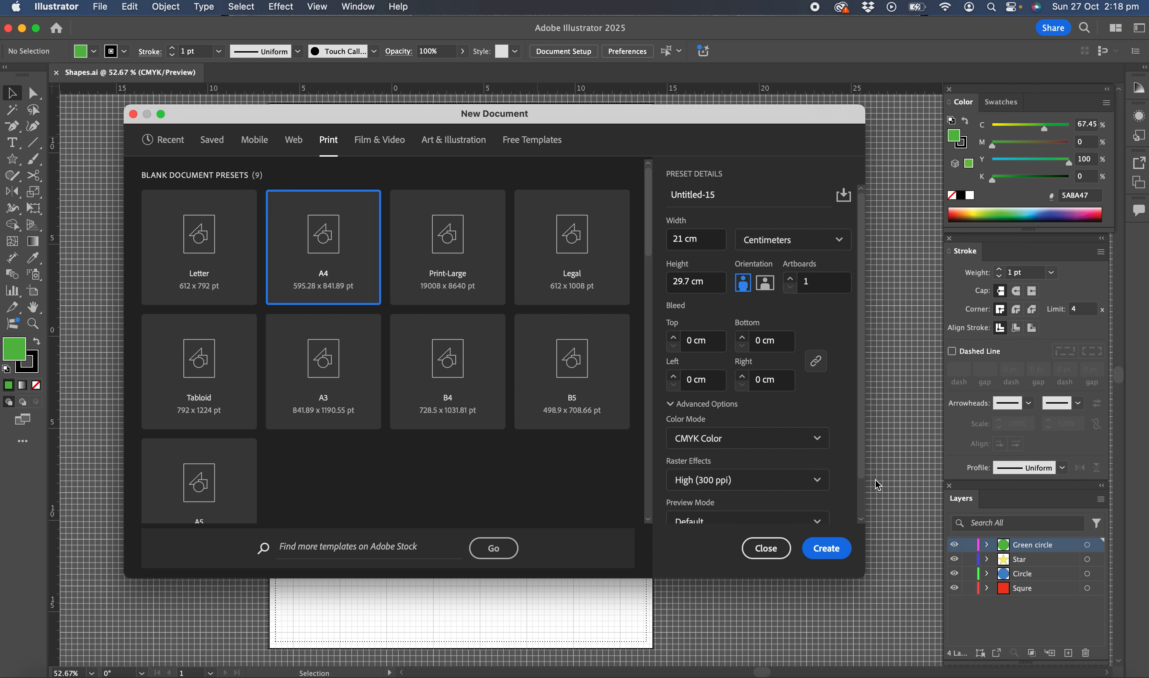
{"action": "left_click", "coordinate": [827, 548]}
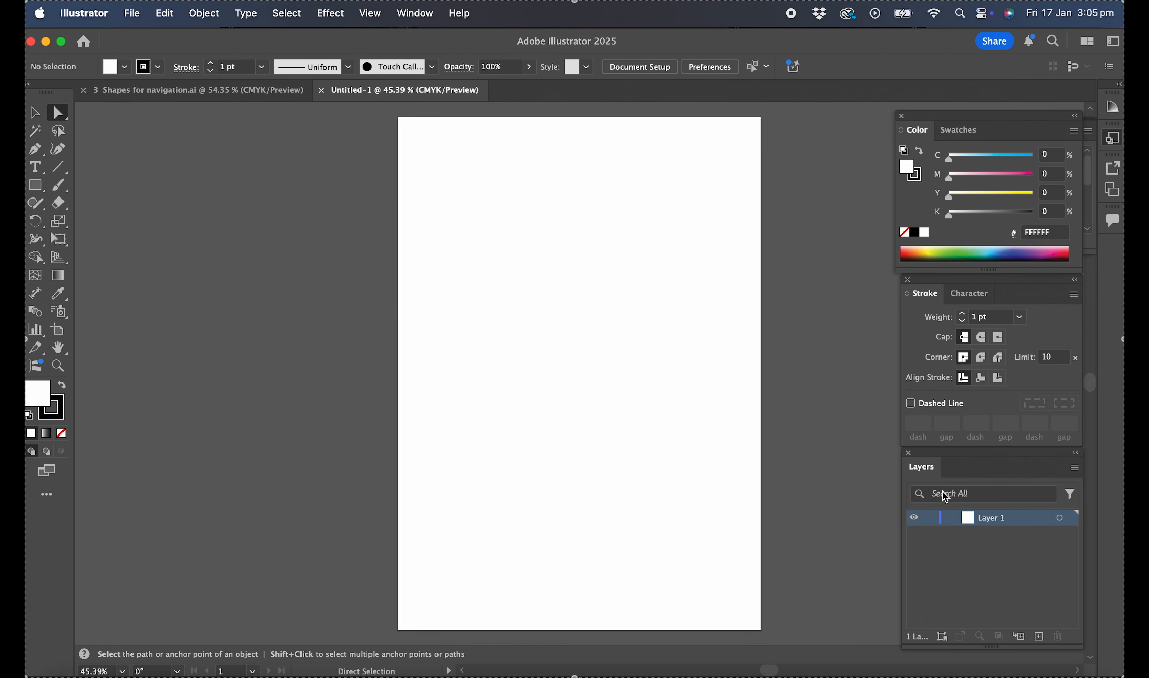
{"action": "left_click", "coordinate": [418, 18]}
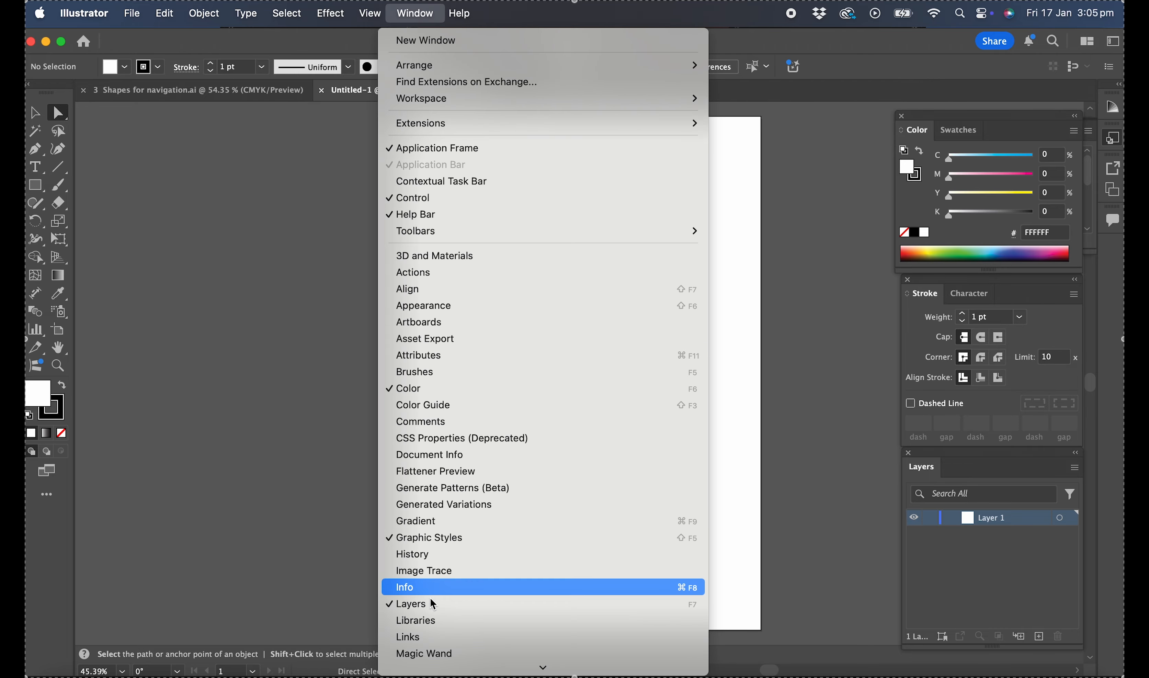
{"action": "left_click", "coordinate": [834, 345]}
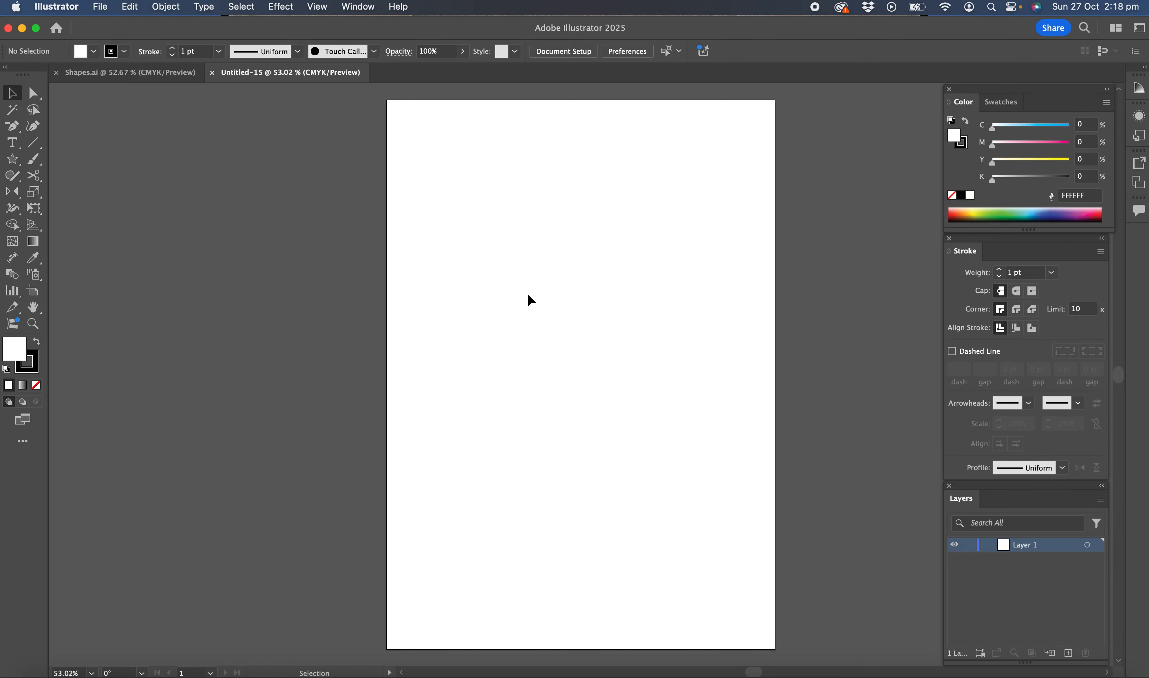
Show the grid in the new document
{"action": "left_click", "coordinate": [325, 13]}
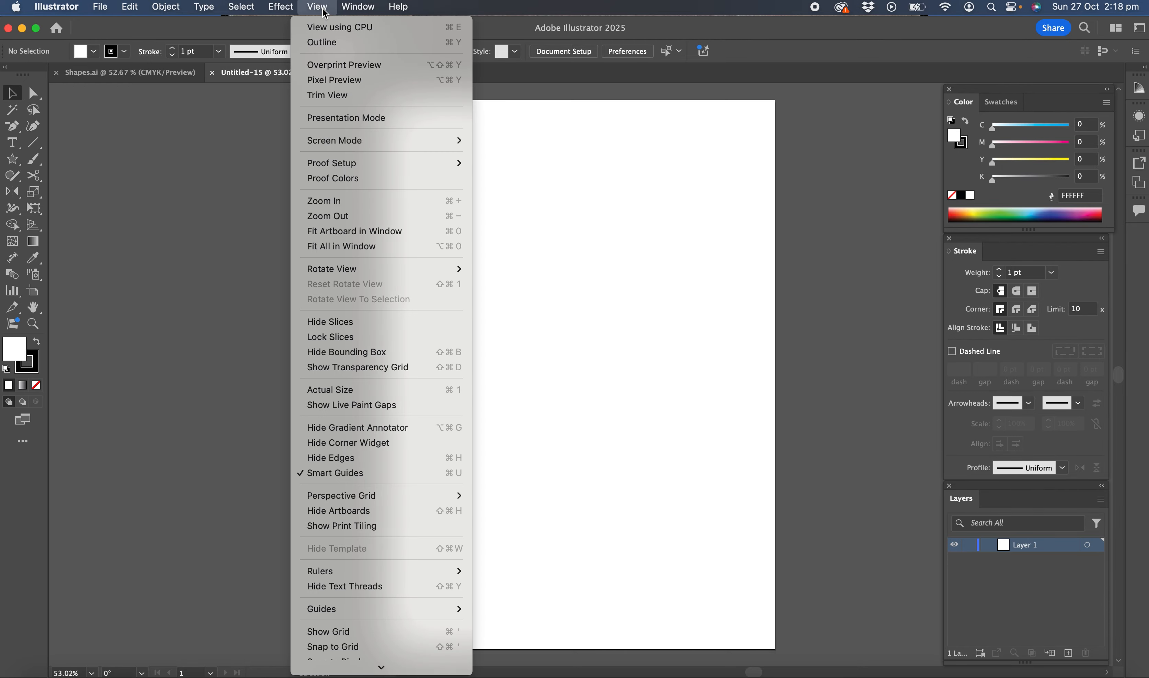
{"action": "left_click", "coordinate": [355, 633]}
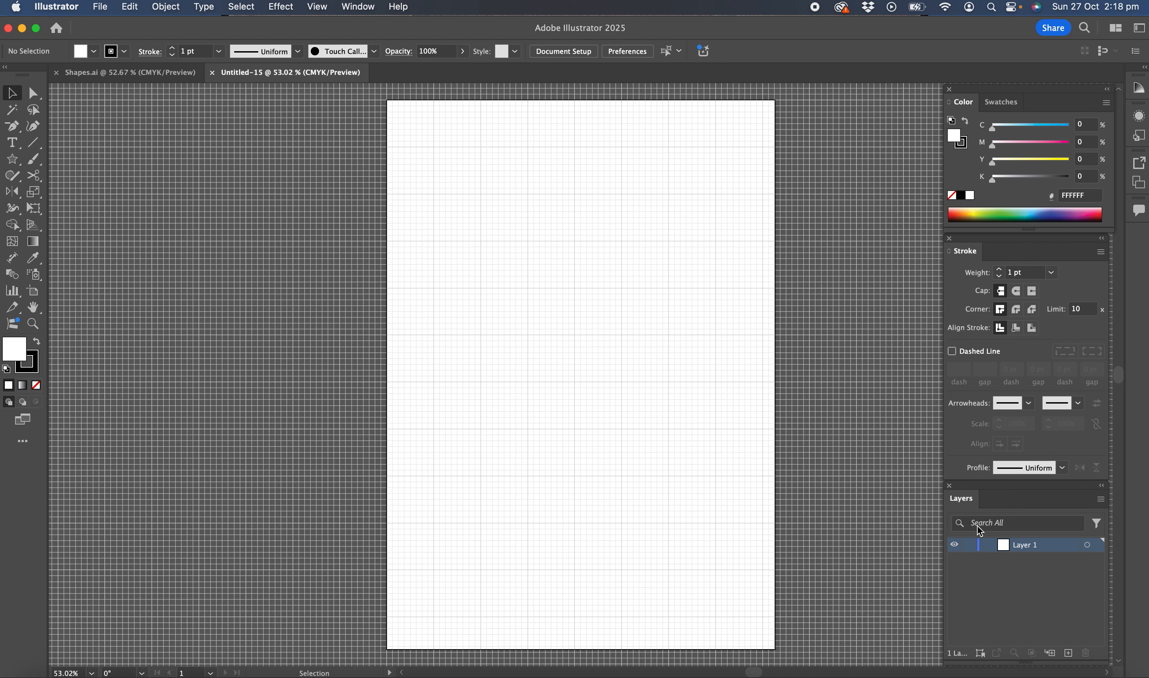
Rename Layer 1 as Square
{"action": "double_click", "coordinate": [1022, 547]}
{"action": "type", "text": "S"}
{"action": "left_click", "coordinate": [1033, 605]}
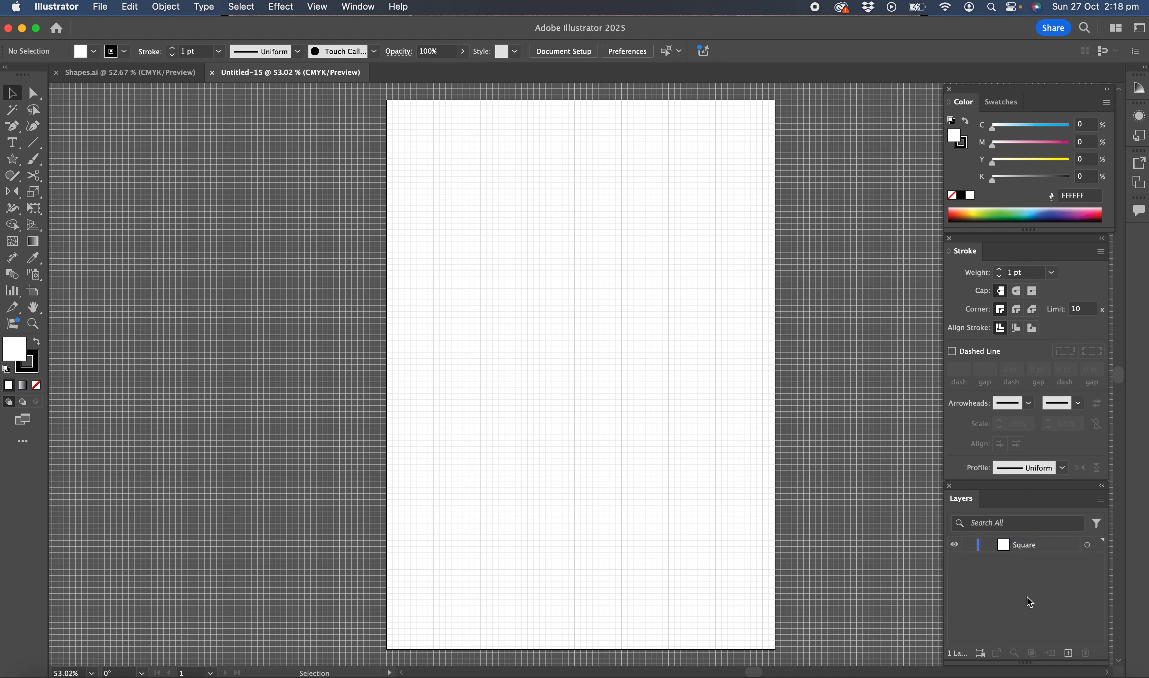
Add a new layer named Circle above the Square layer
{"action": "left_click", "coordinate": [1103, 503]}
{"action": "left_click", "coordinate": [1003, 287]}
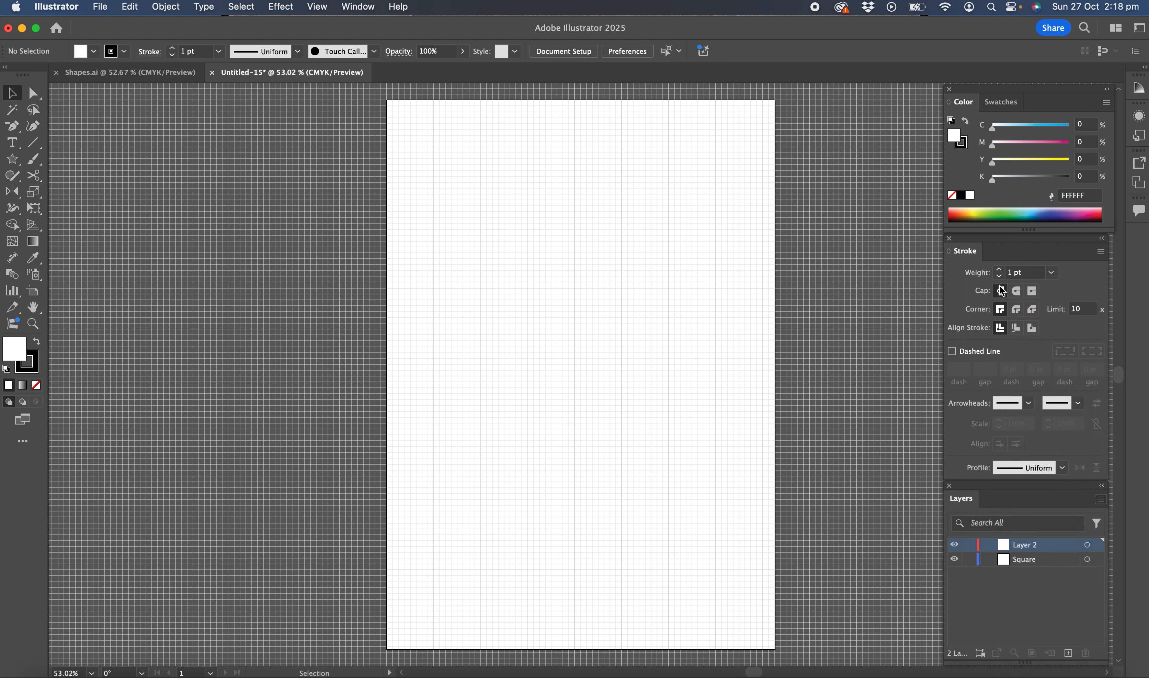
{"action": "type", "text": "Circle"}
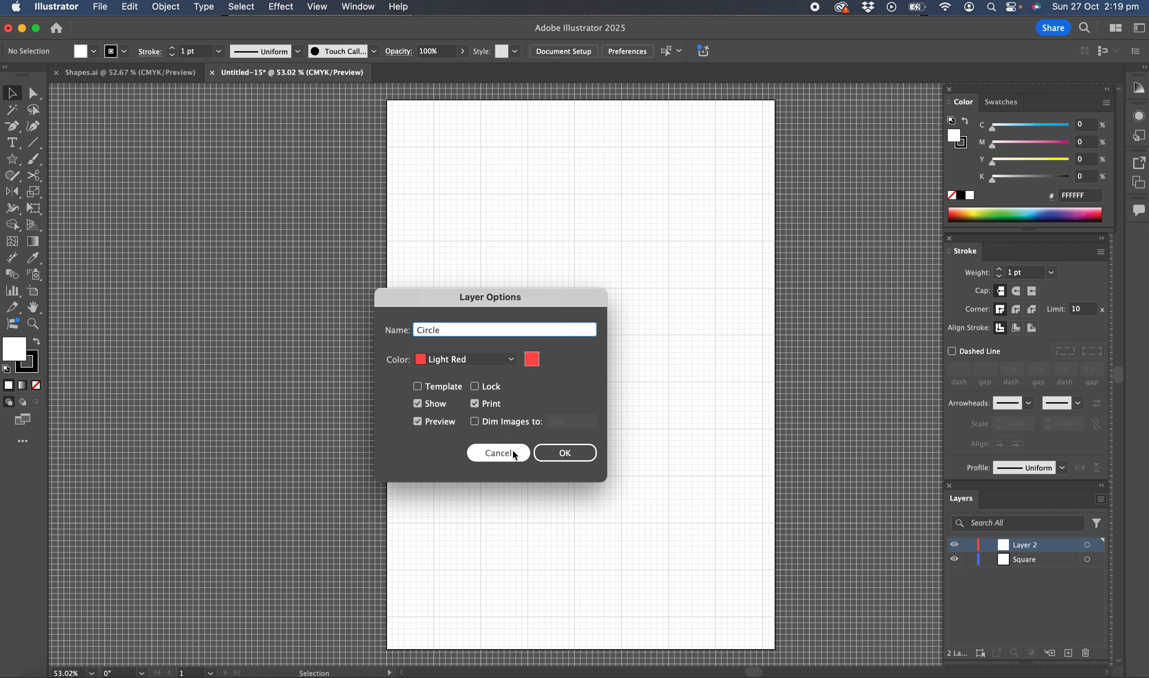
{"action": "left_click", "coordinate": [571, 454]}
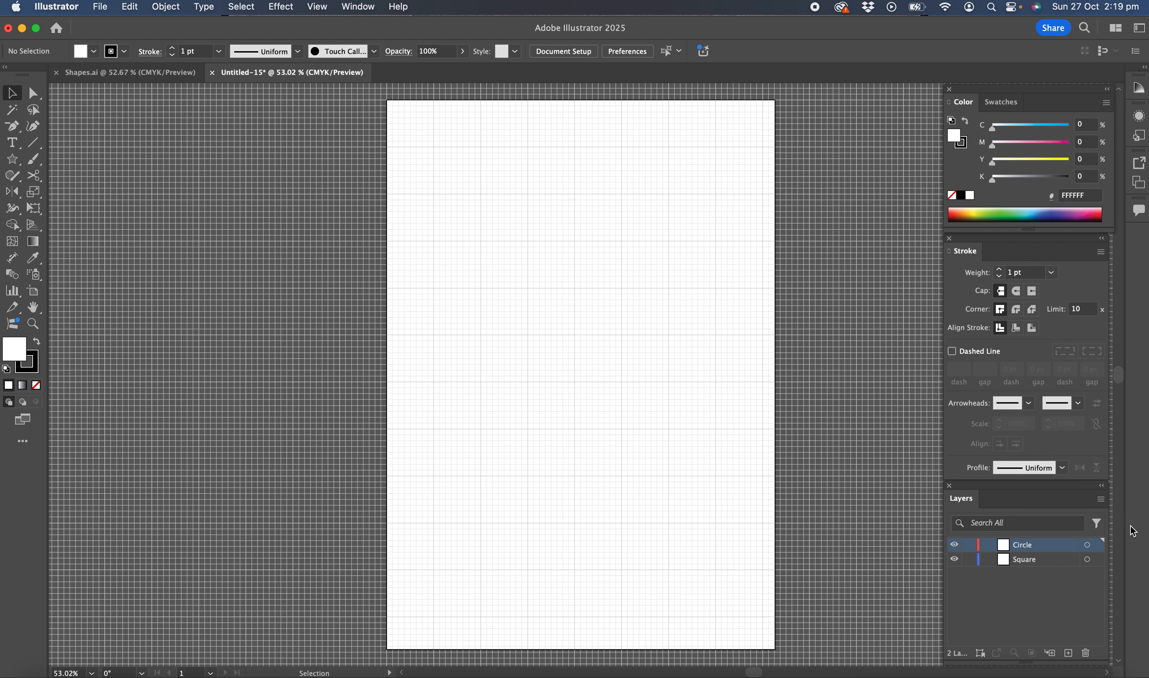
Add a third layer above the Circle layer and name it Star
{"action": "left_click", "coordinate": [1103, 501]}
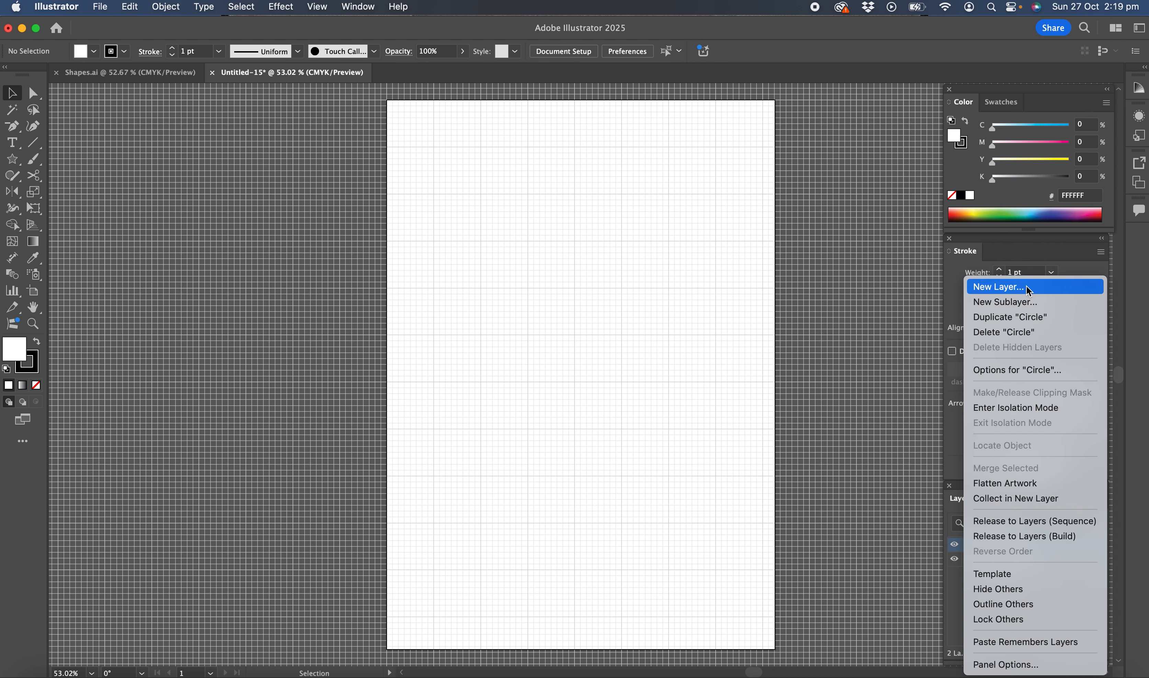
{"action": "left_click", "coordinate": [794, 396]}
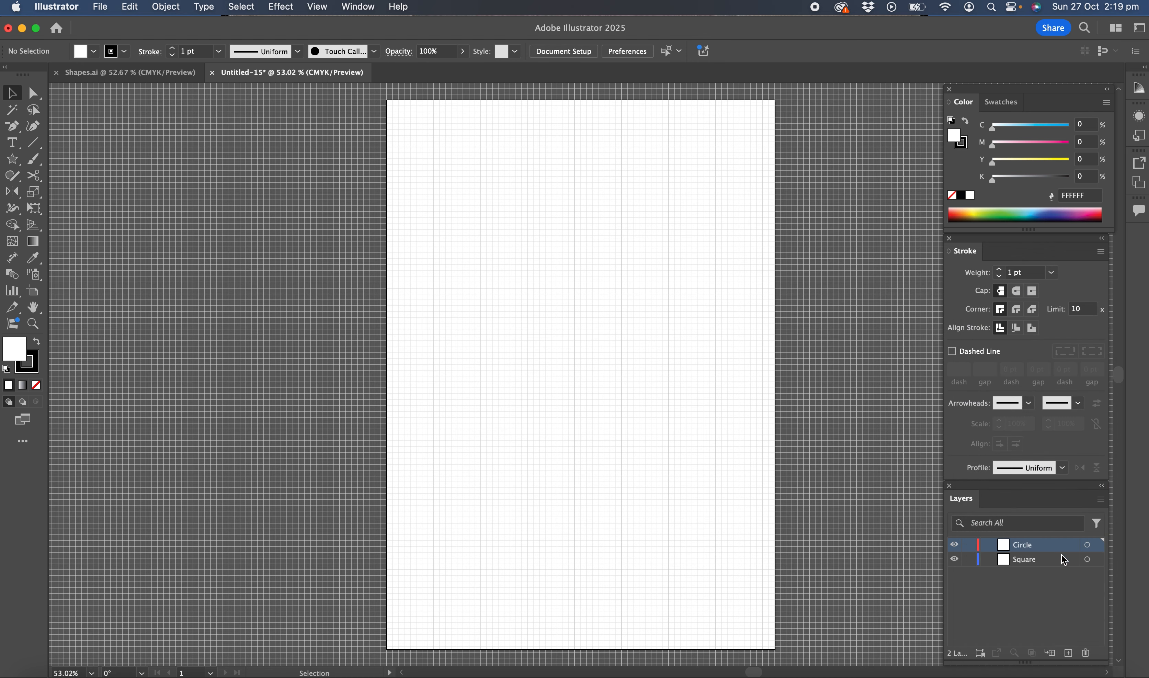
{"action": "left_click", "coordinate": [1069, 654]}
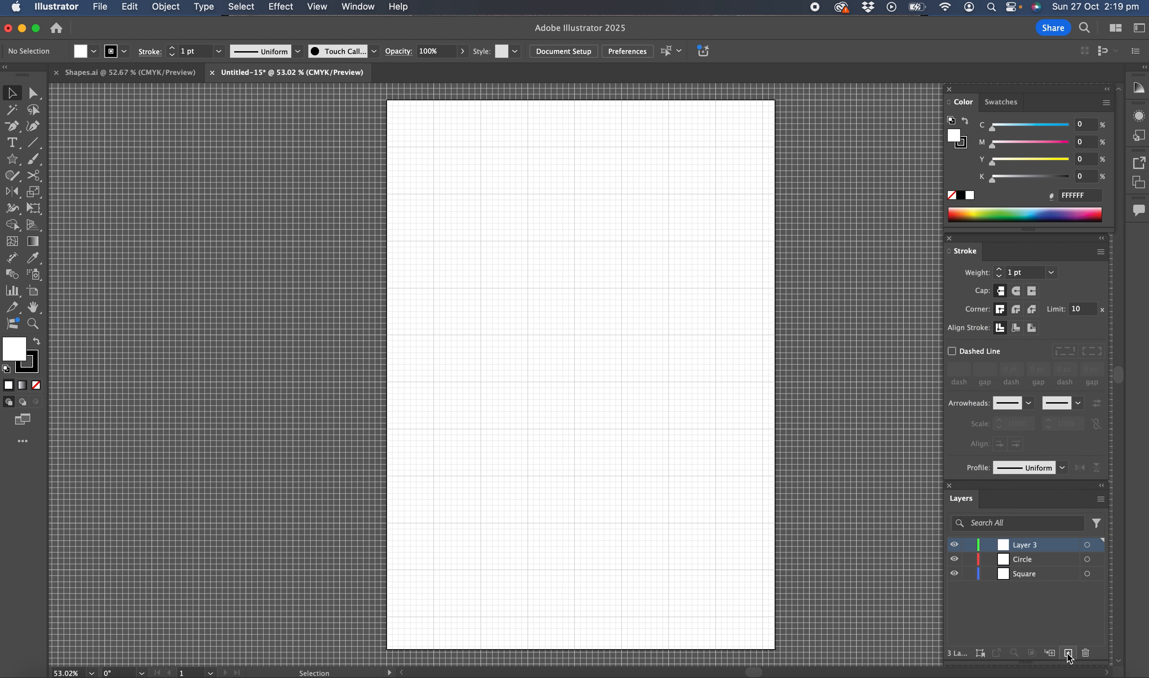
{"action": "double_click", "coordinate": [1027, 545]}
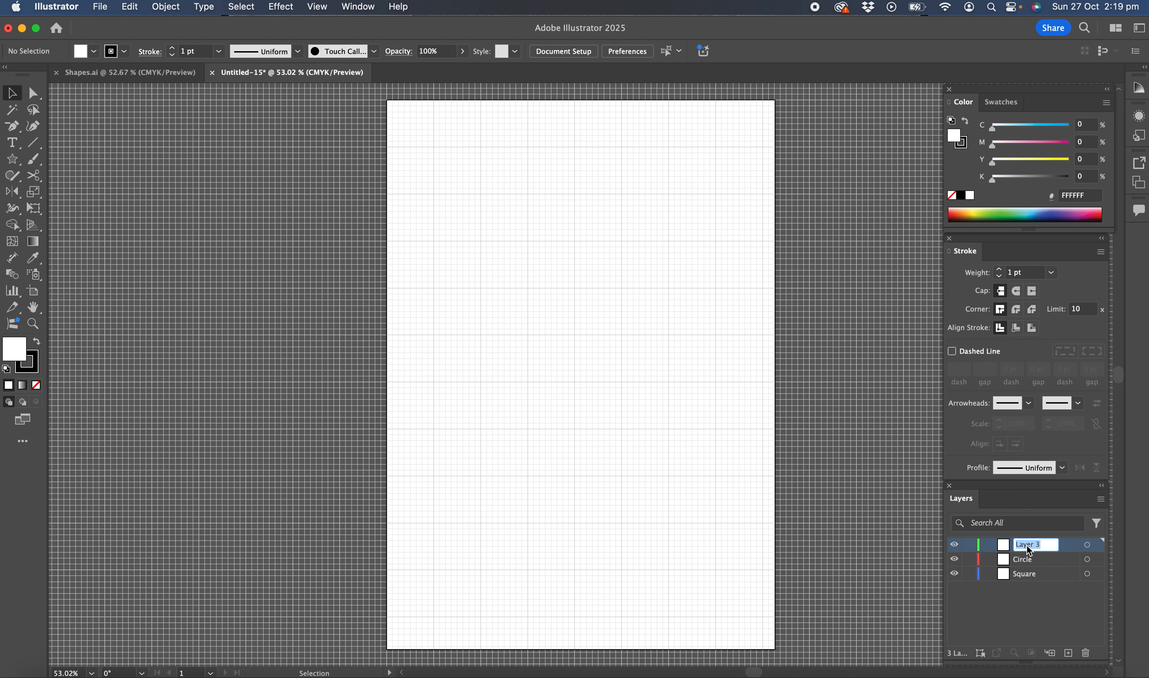
{"action": "type", "text": "St"}
{"action": "key", "text": "Return"}
Draw a square on the Square layer in the upper-left area of the artboard with the Rectangle tool, then deselect it
{"action": "left_click", "coordinate": [1027, 575]}
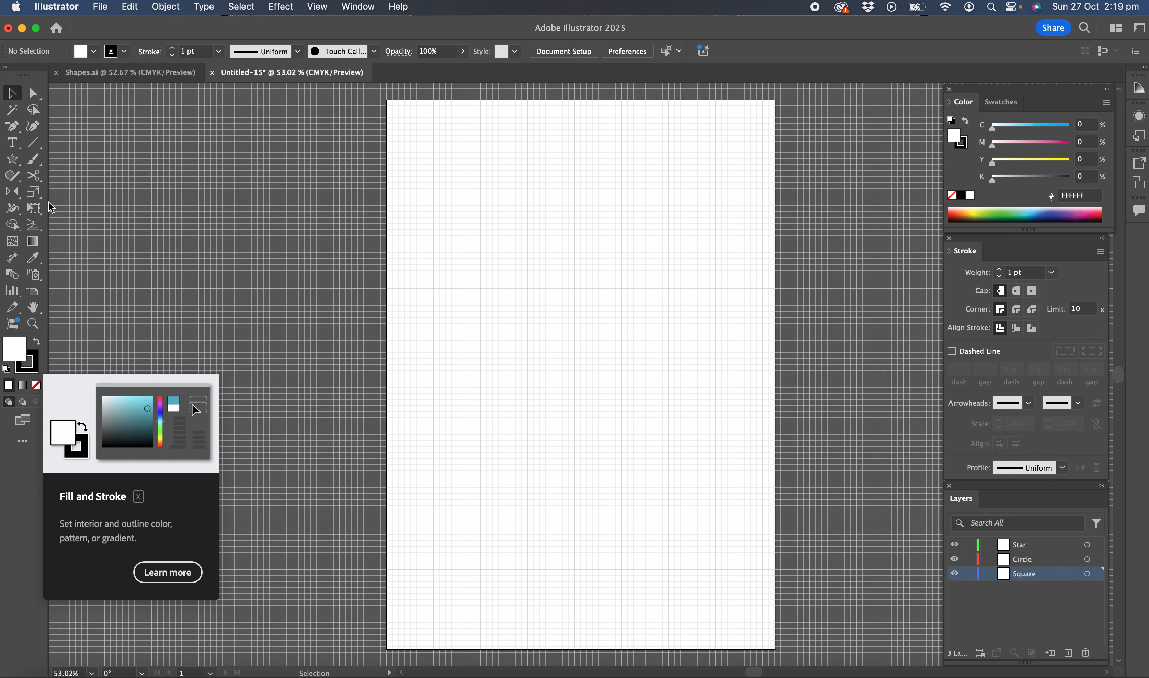
{"action": "left_click", "coordinate": [13, 161]}
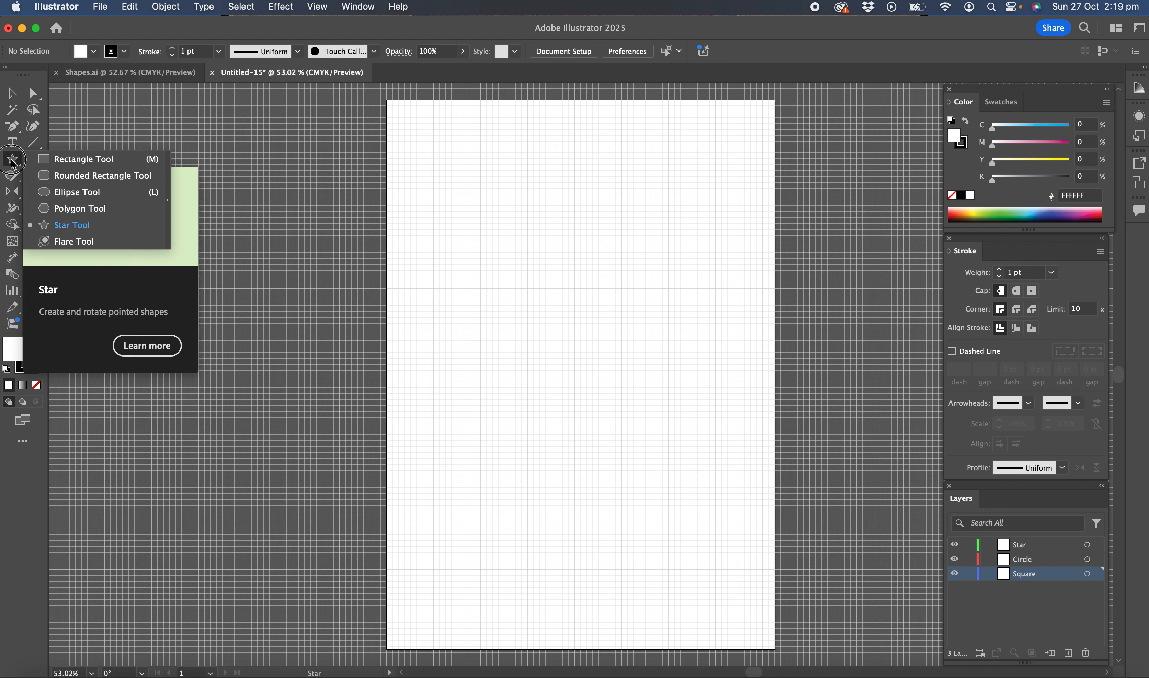
{"action": "left_click", "coordinate": [69, 162]}
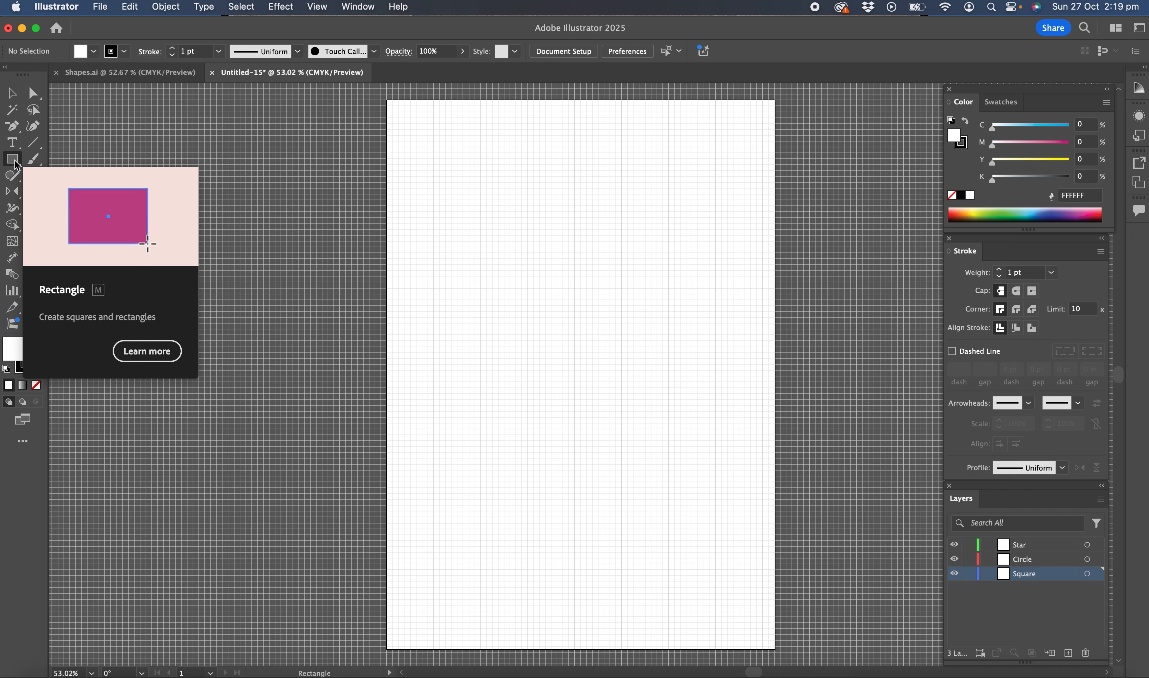
{"action": "left_click_drag", "start_coordinate": [433, 195], "coordinate": [544, 306]}
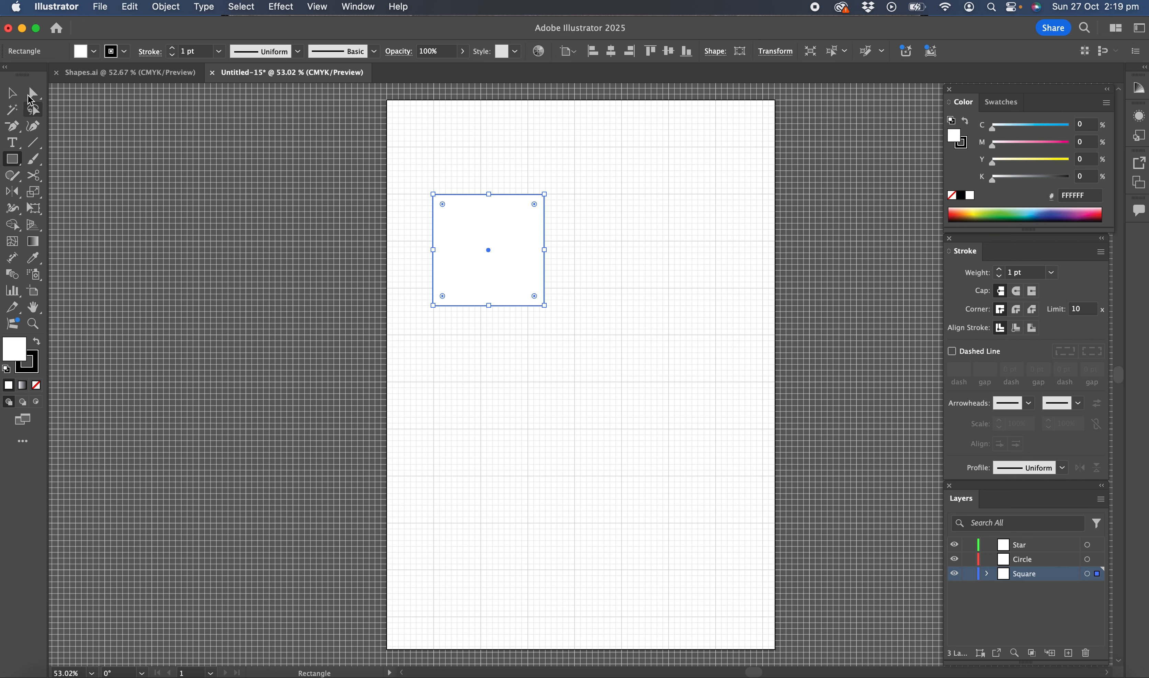
{"action": "left_click", "coordinate": [17, 97]}
{"action": "left_click", "coordinate": [604, 249]}
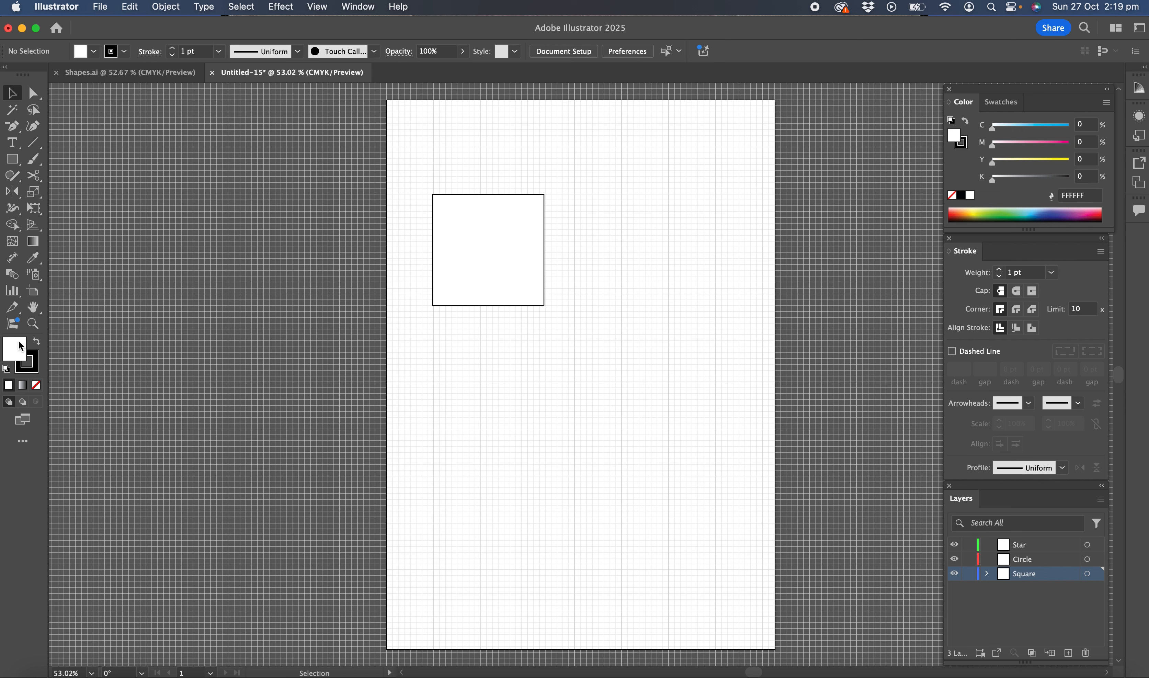
Set the square's stroke weight to 4 pt and deselect it
{"action": "left_click", "coordinate": [33, 369]}
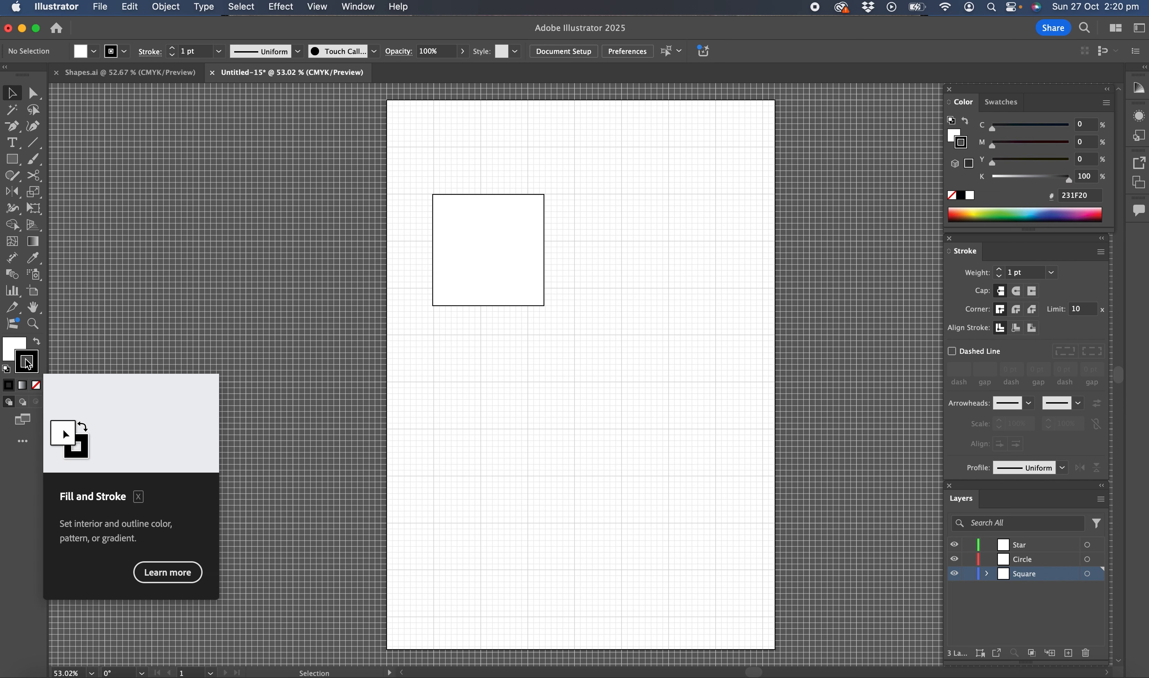
{"action": "left_click", "coordinate": [523, 264]}
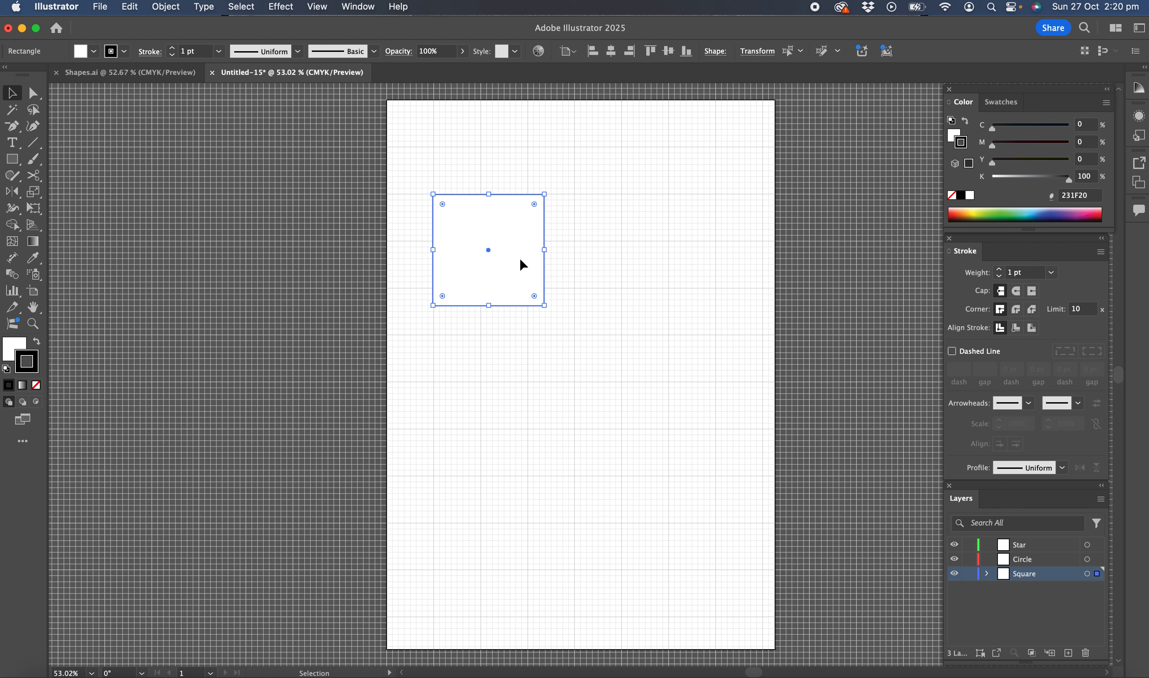
{"action": "left_click", "coordinate": [1052, 273]}
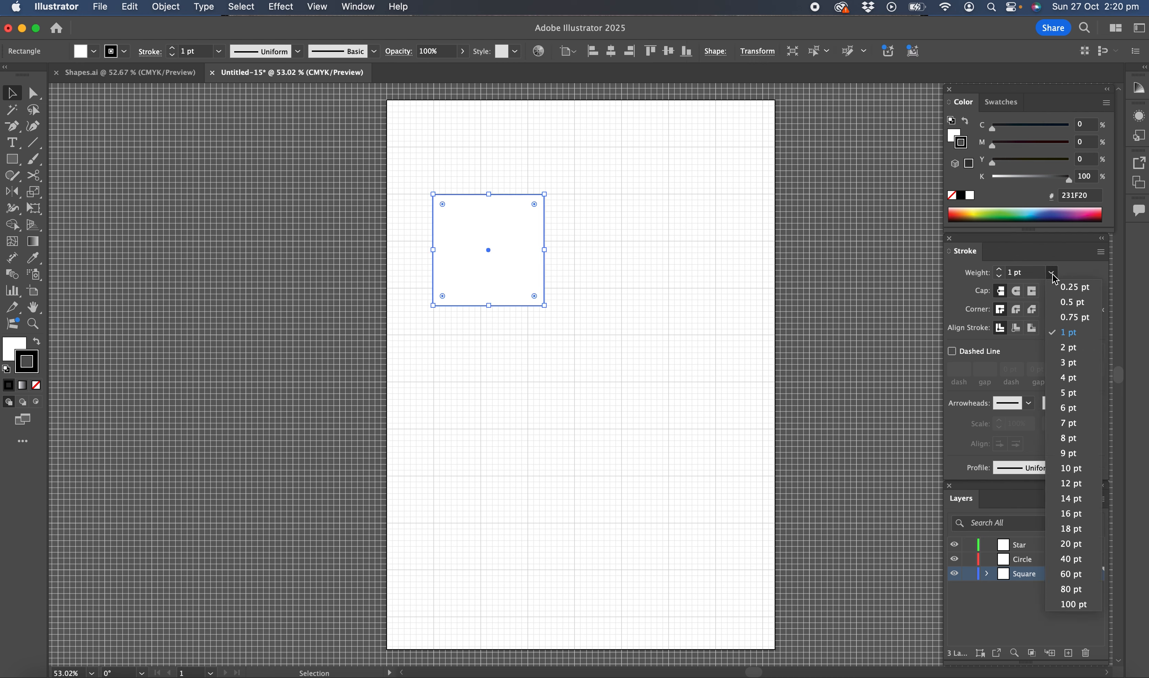
{"action": "left_click", "coordinate": [1062, 381]}
{"action": "left_click", "coordinate": [617, 311]}
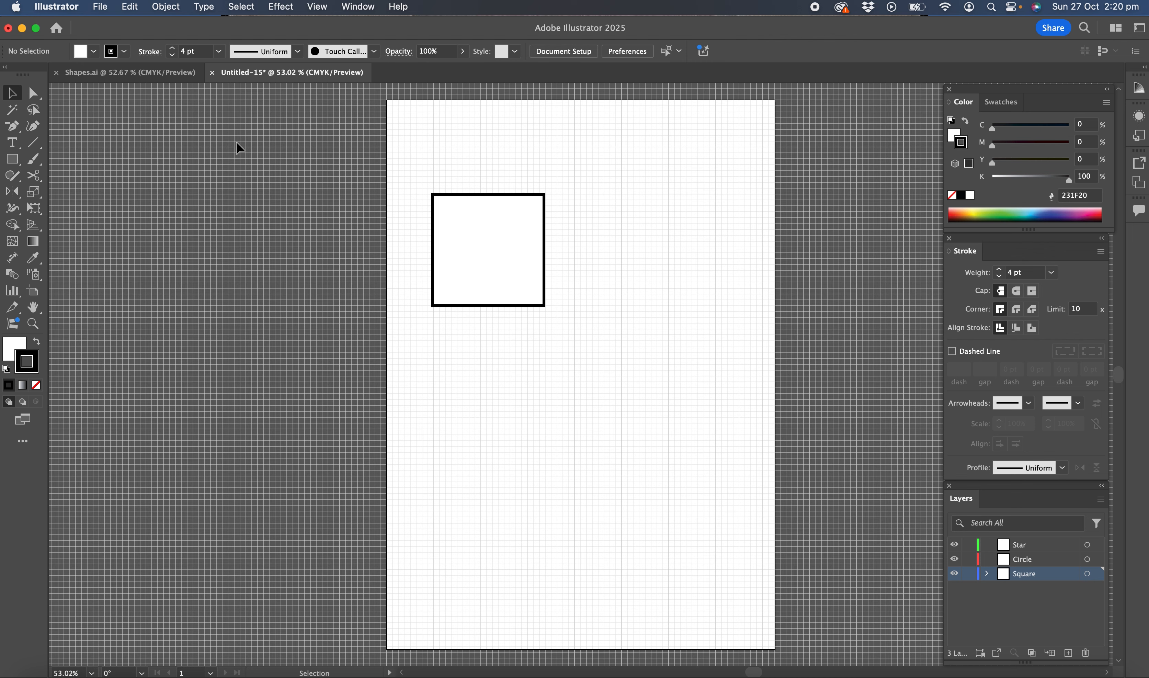
Return the square's stroke weight to 1 pt and deselect it
{"action": "left_click", "coordinate": [517, 267]}
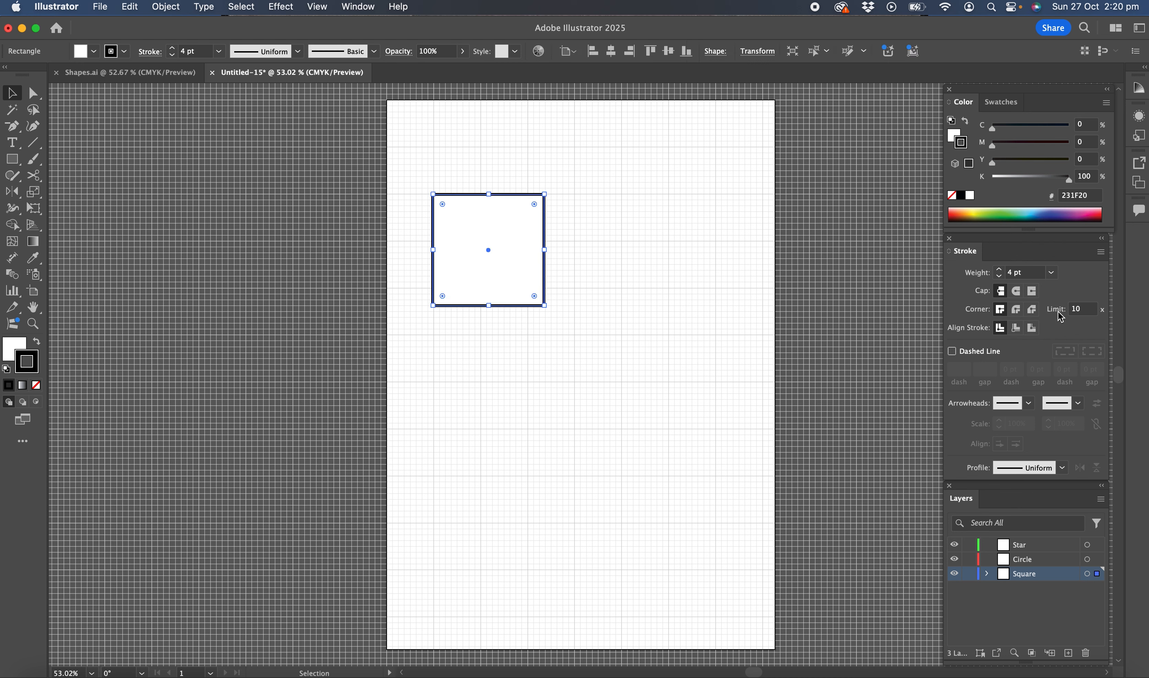
{"action": "left_click", "coordinate": [1054, 276]}
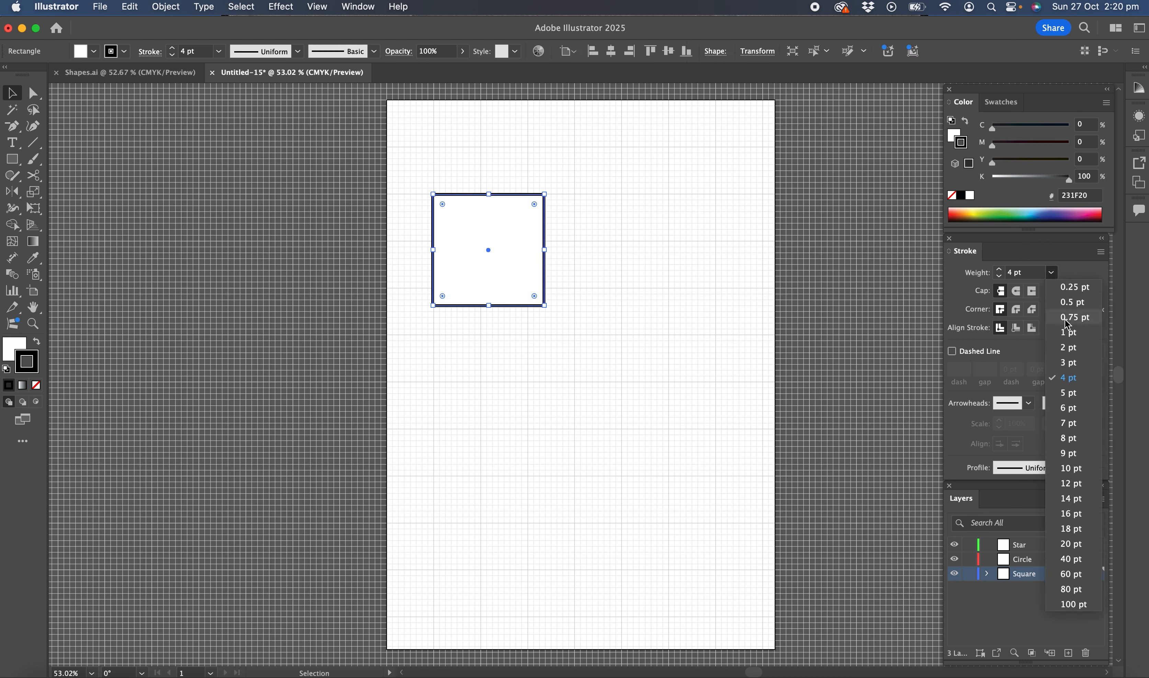
{"action": "left_click", "coordinate": [1067, 337]}
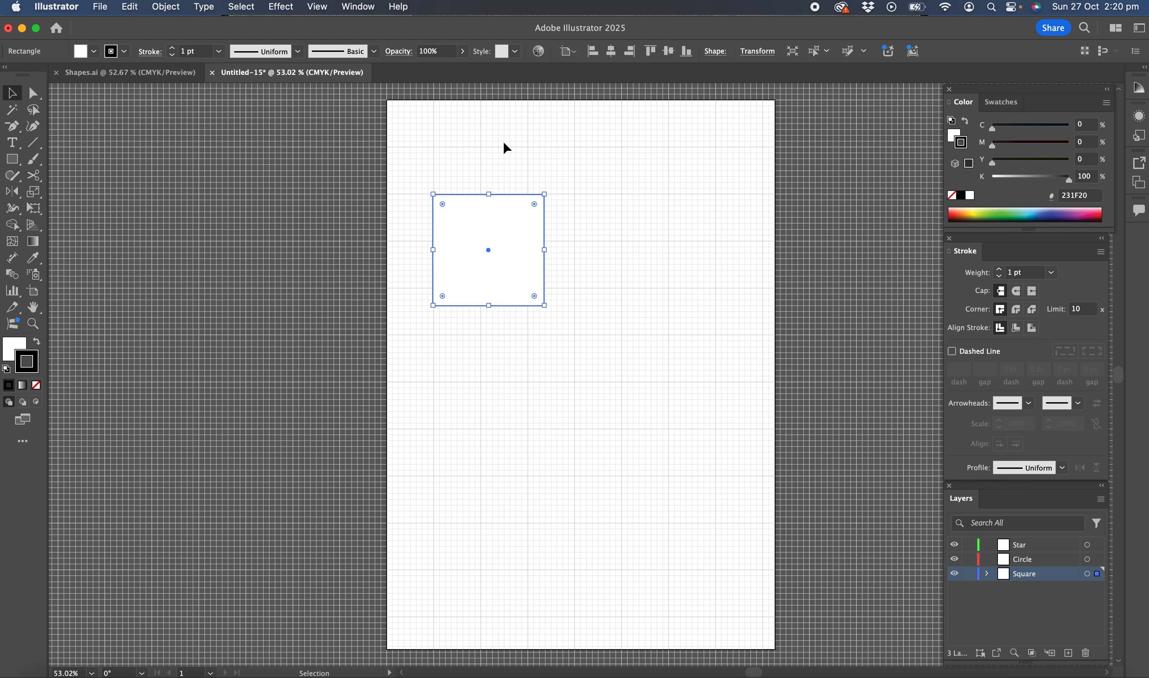
{"action": "left_click", "coordinate": [635, 245]}
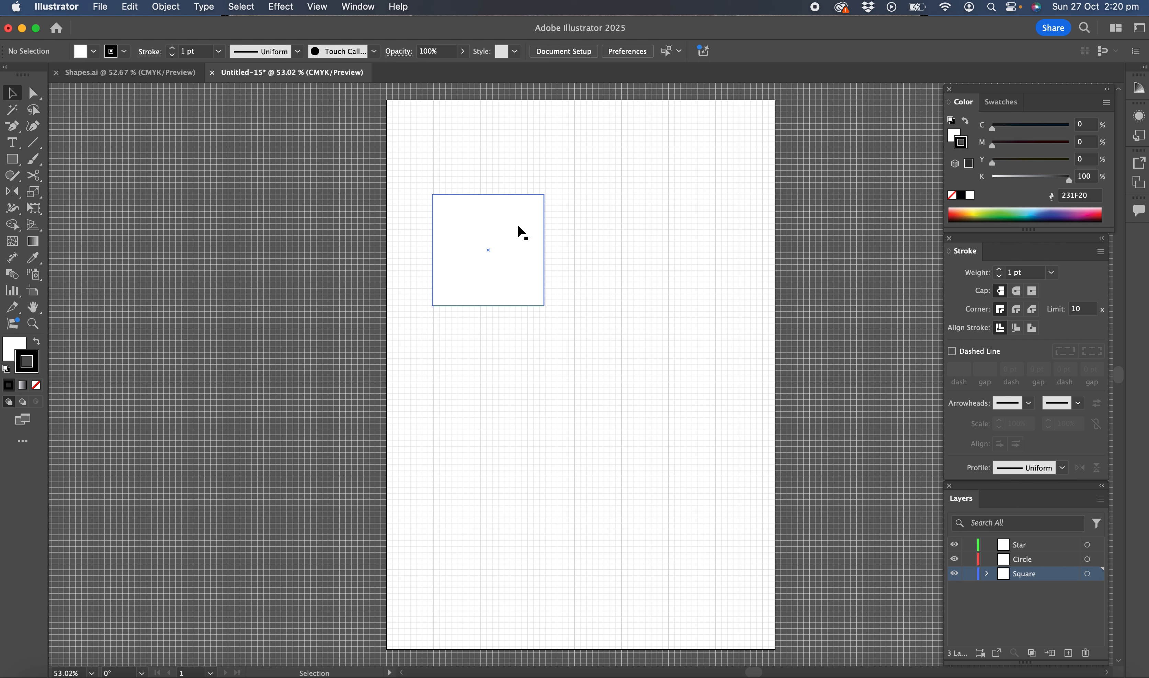
Fill the square with red (CF2027), keeping the black stroke, and deselect it
{"action": "left_click", "coordinate": [510, 253]}
{"action": "left_click", "coordinate": [13, 347]}
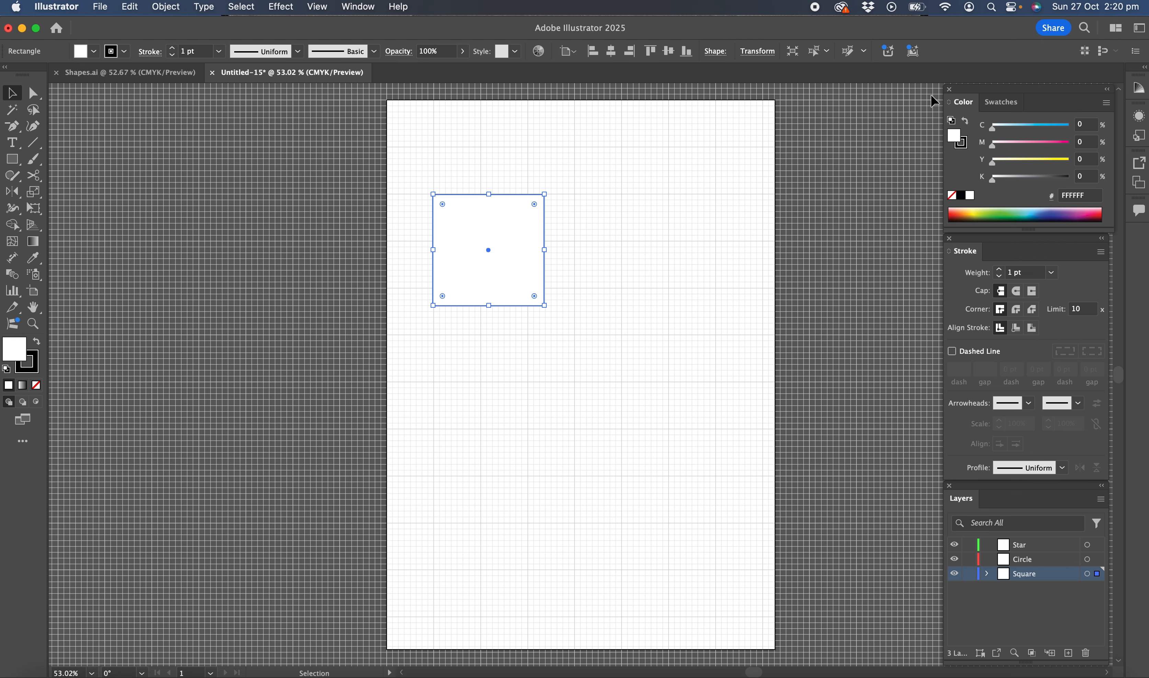
{"action": "left_click", "coordinate": [953, 214]}
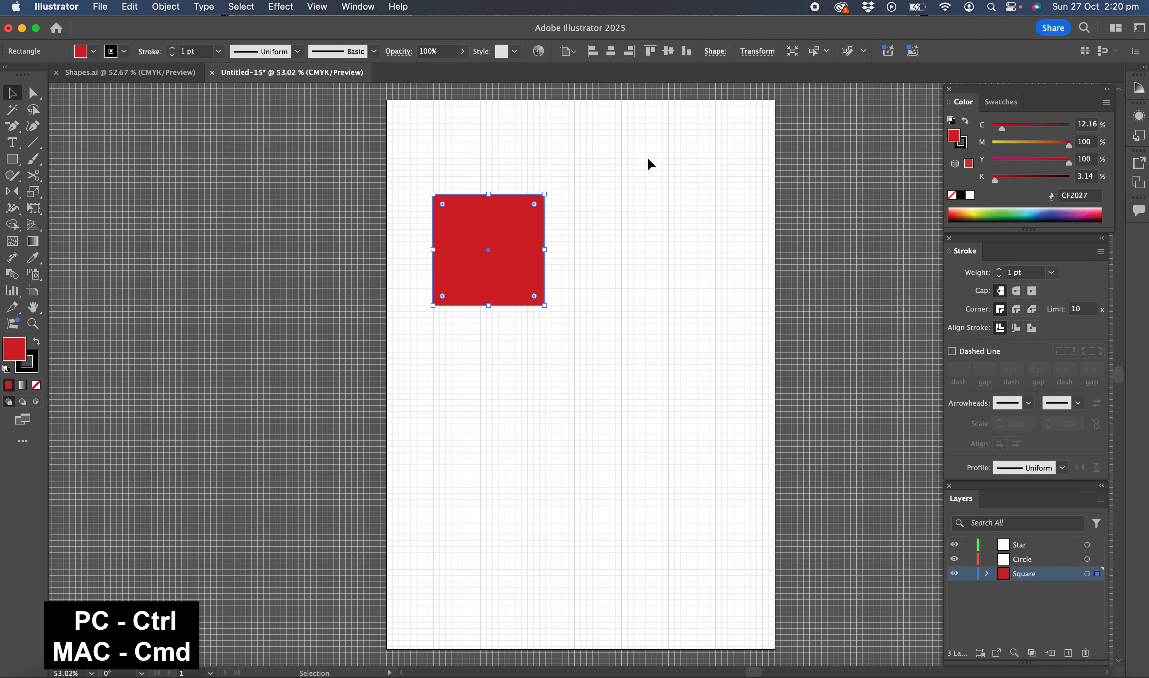
{"action": "key", "text": "super"}
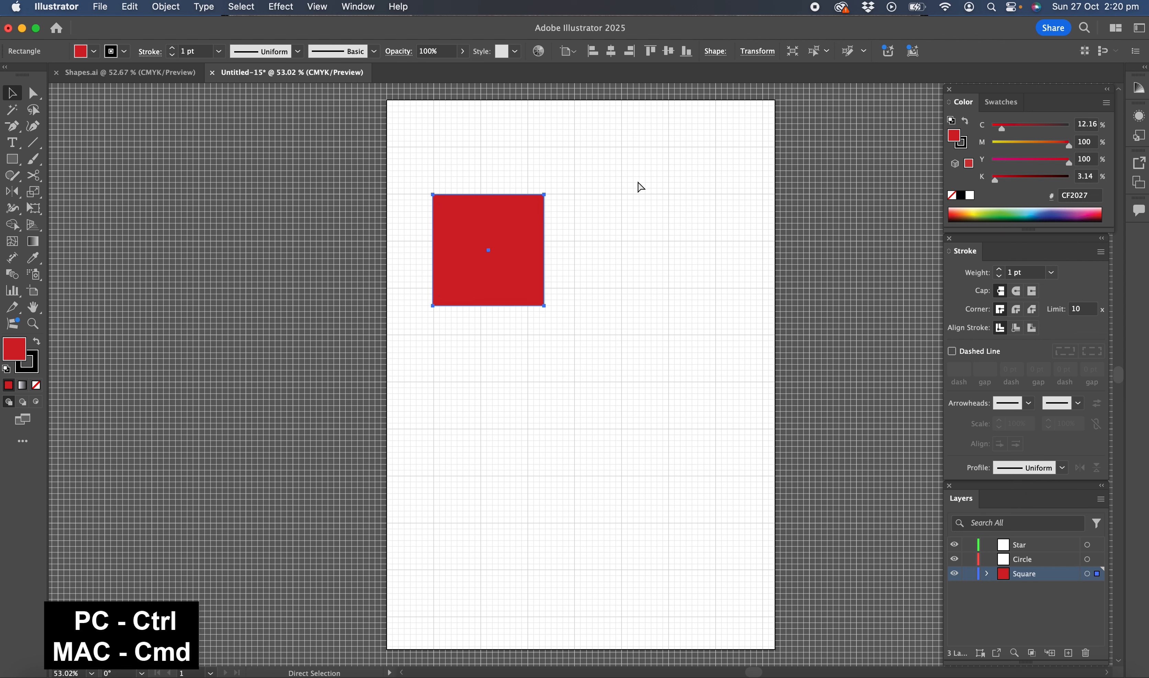
{"action": "left_click", "coordinate": [638, 183], "text": "super"}
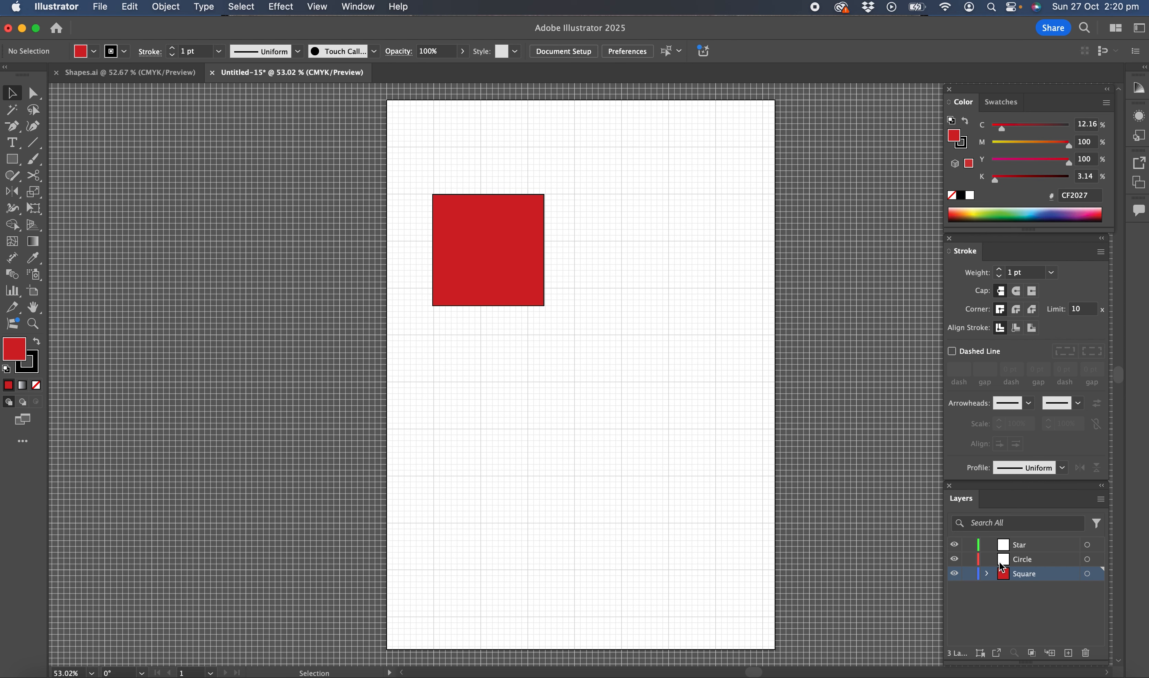
Draw a circle about 6.8 cm in diameter on the Circle layer, below the red square, with the Ellipse tool
{"action": "left_click", "coordinate": [1031, 560]}
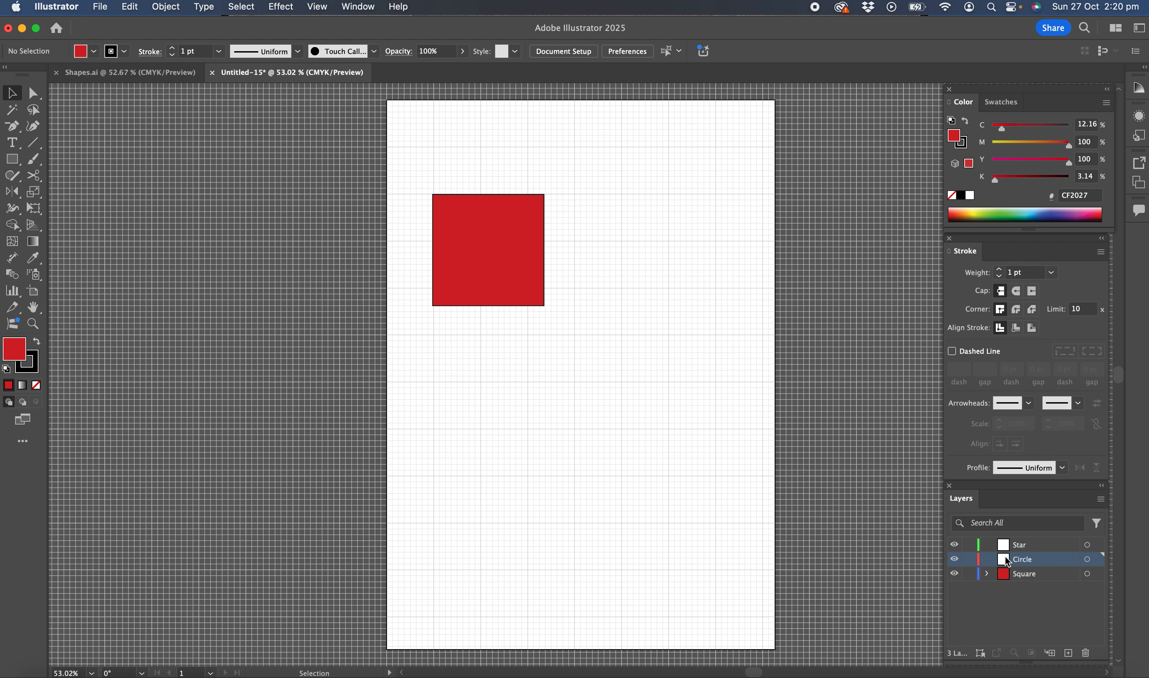
{"action": "left_click_drag", "start_coordinate": [12, 159], "coordinate": [76, 193]}
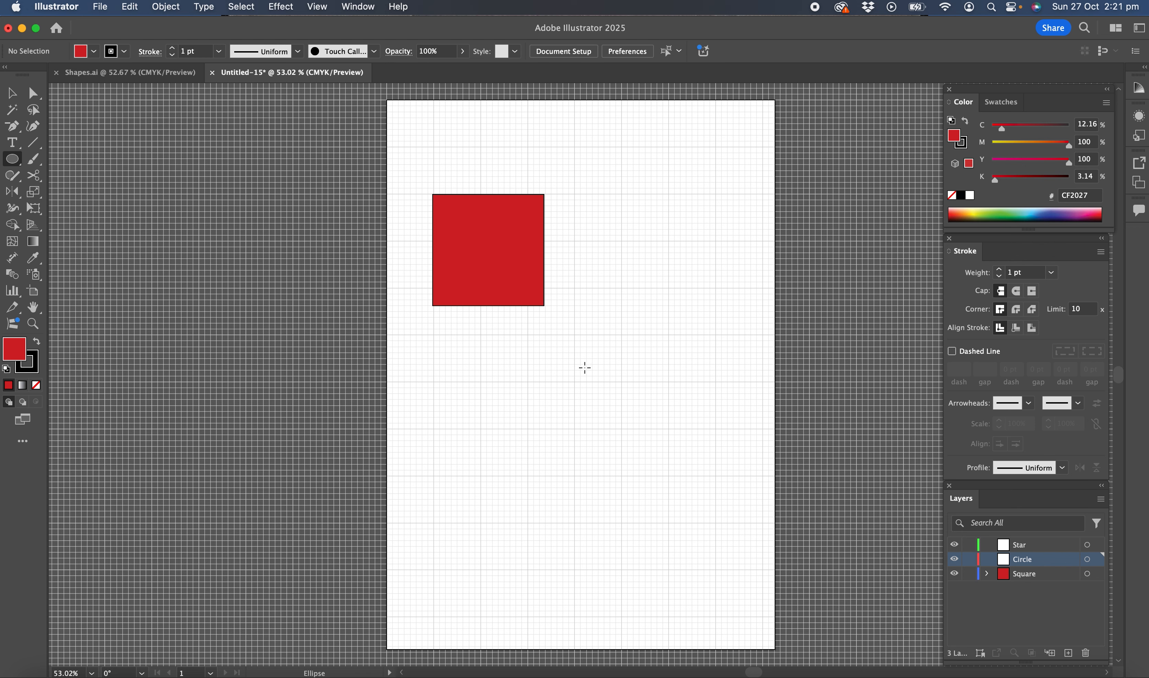
{"action": "left_click_drag", "start_coordinate": [585, 368], "coordinate": [469, 494]}
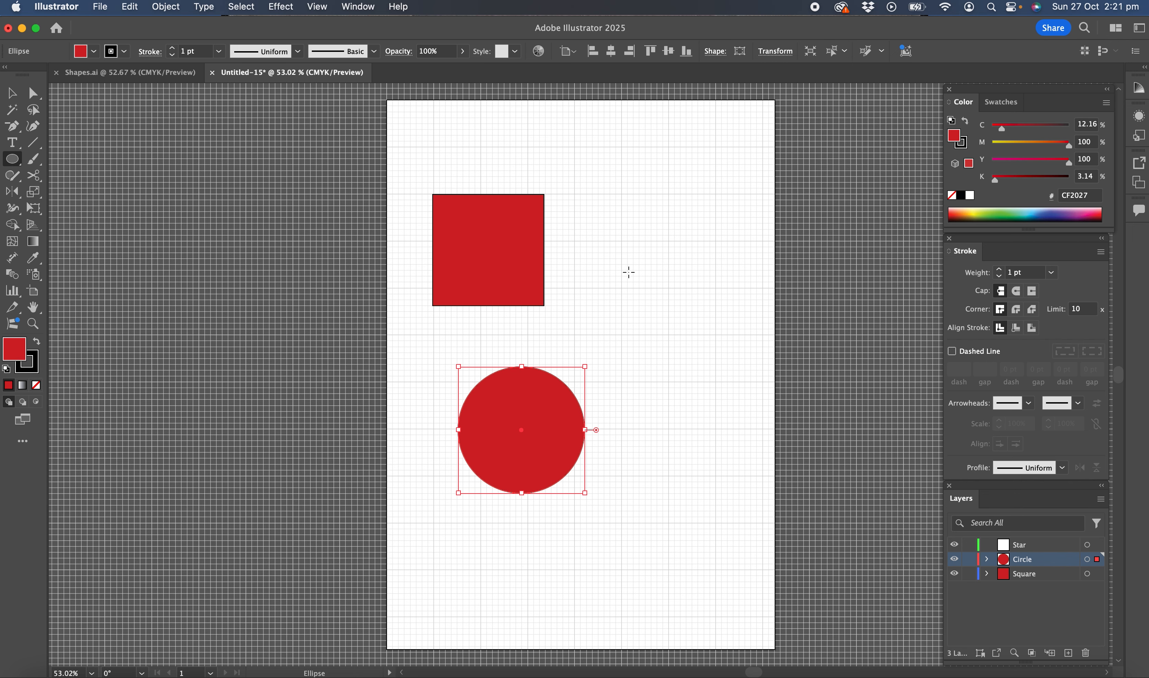
Fill the circle with a bright blue (037EF9), keeping its black stroke
{"action": "left_click", "coordinate": [1042, 211]}
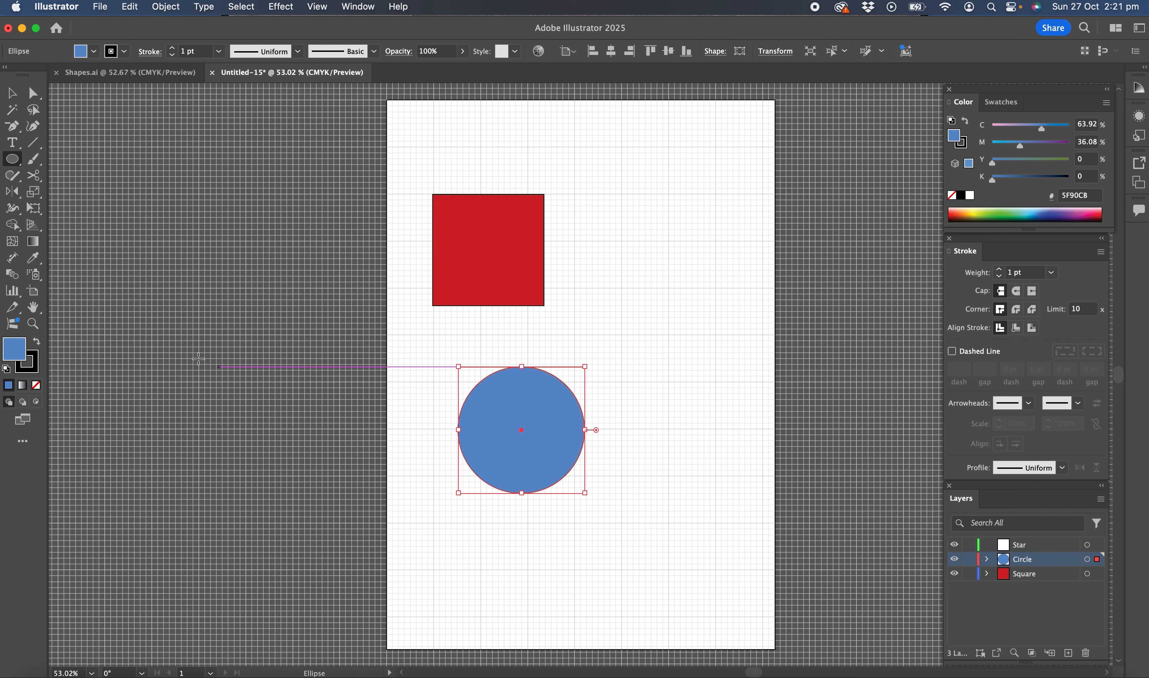
{"action": "double_click", "coordinate": [20, 354]}
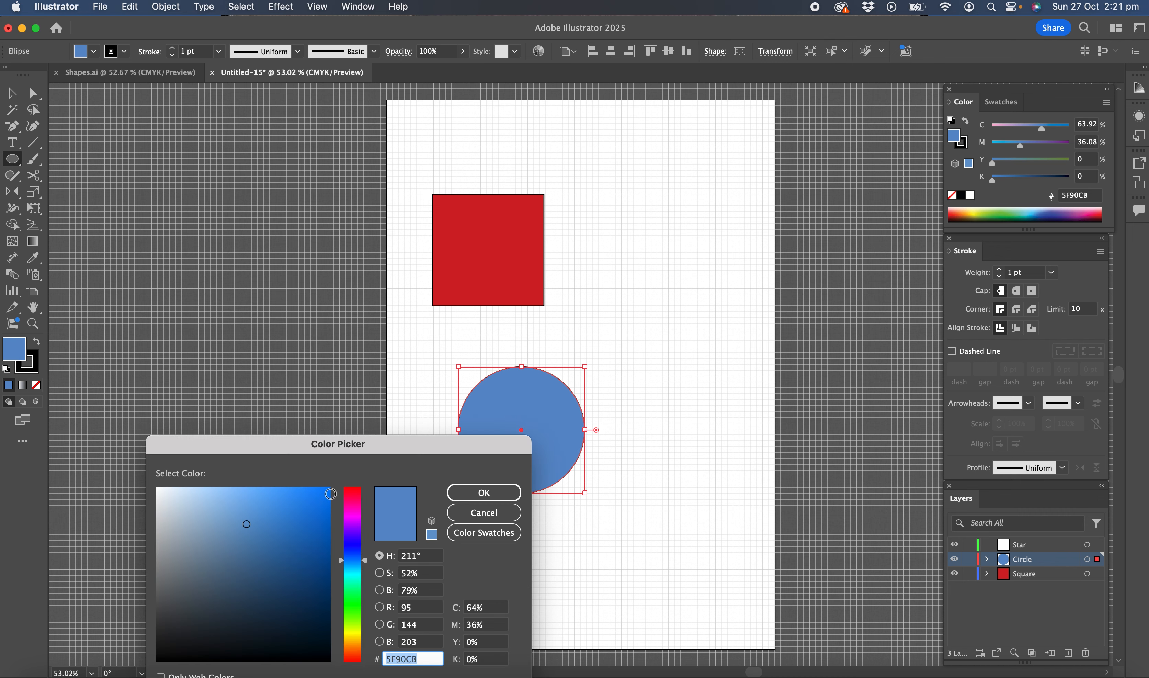
{"action": "left_click", "coordinate": [329, 492]}
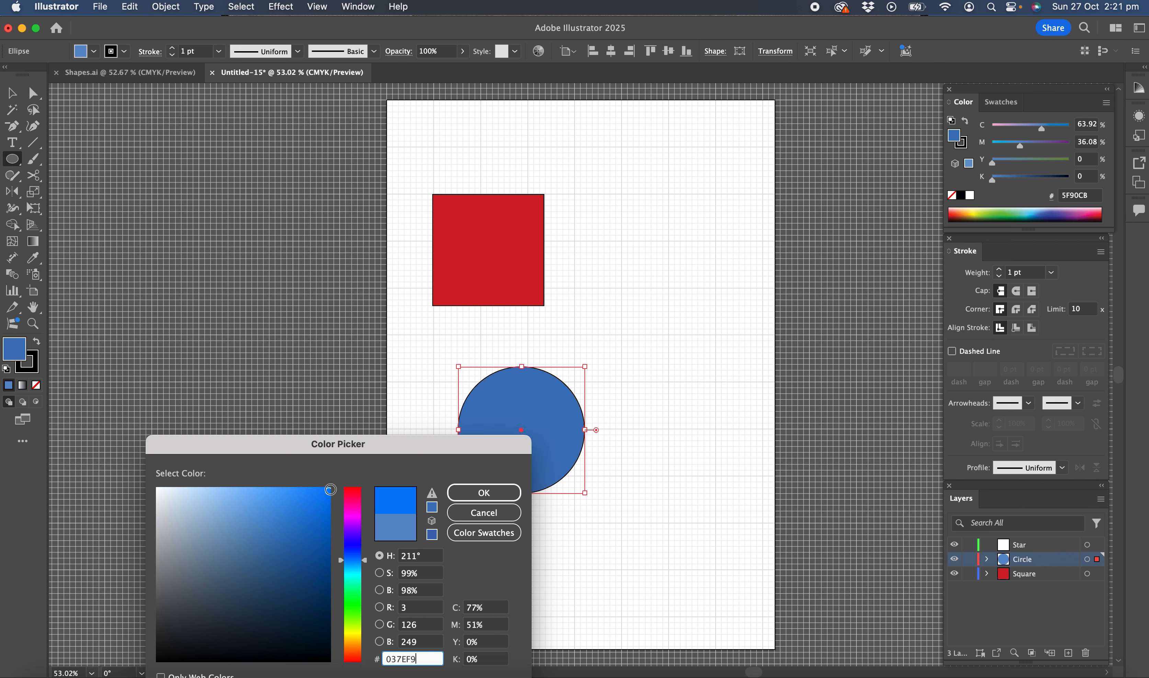
{"action": "left_click", "coordinate": [505, 495]}
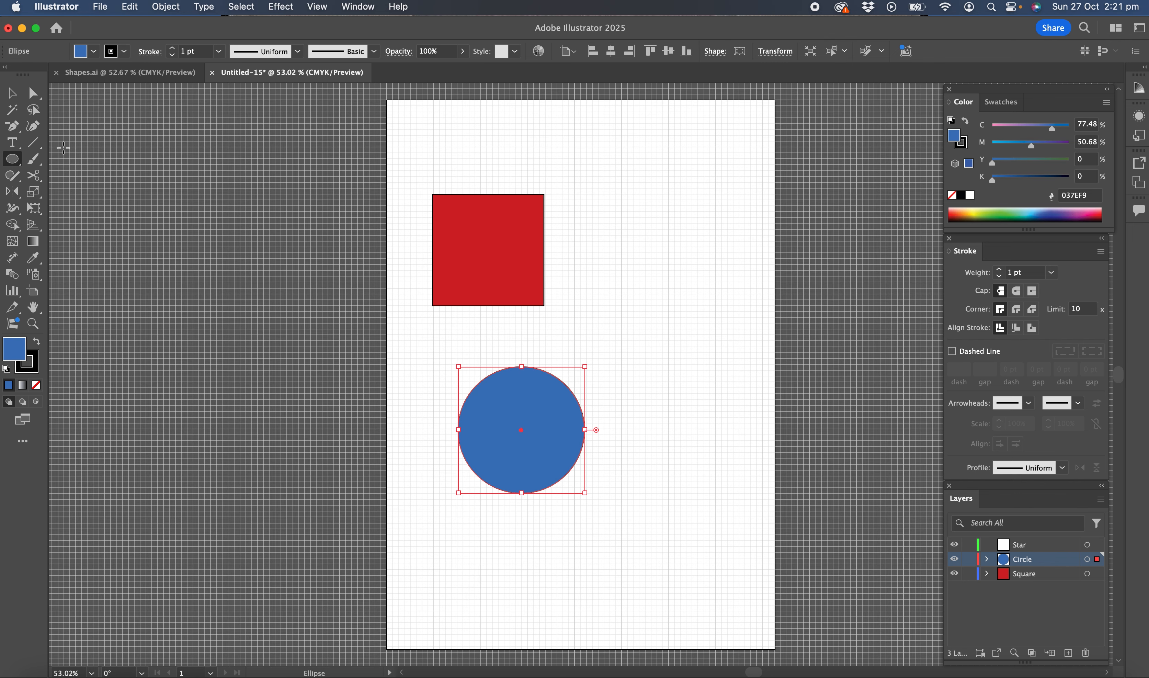
Move the blue circle up so it overlaps the square's lower-right corner, and deselect it
{"action": "left_click", "coordinate": [13, 95]}
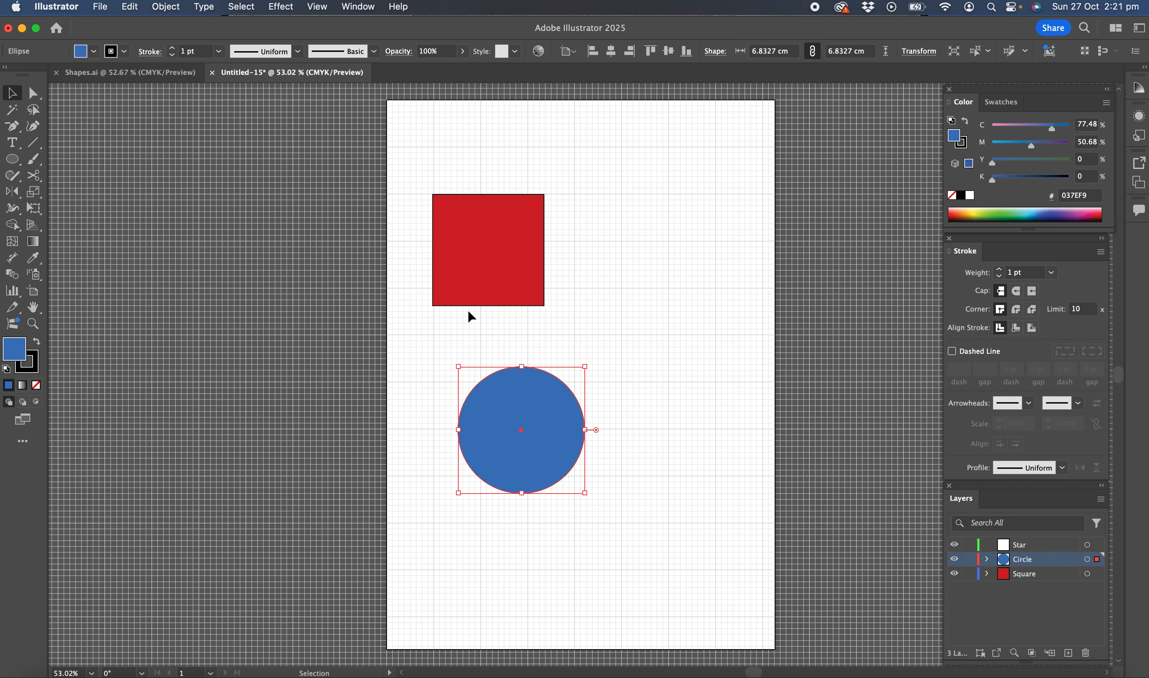
{"action": "left_click_drag", "start_coordinate": [553, 404], "coordinate": [594, 271]}
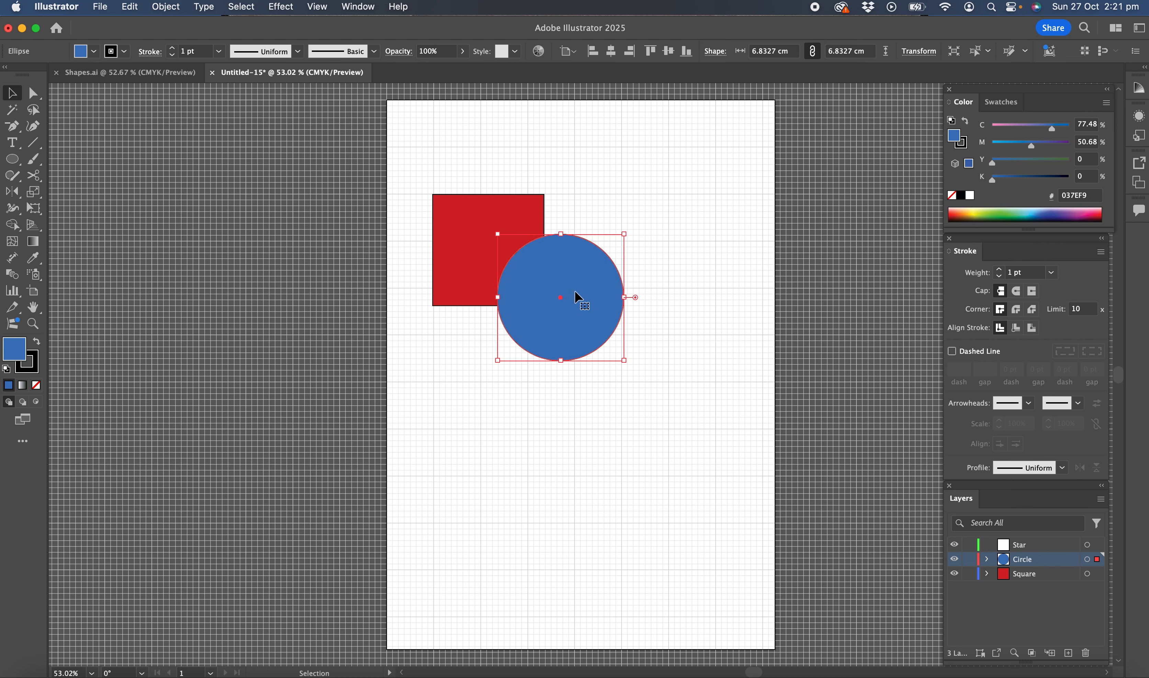
{"action": "left_click", "coordinate": [687, 344]}
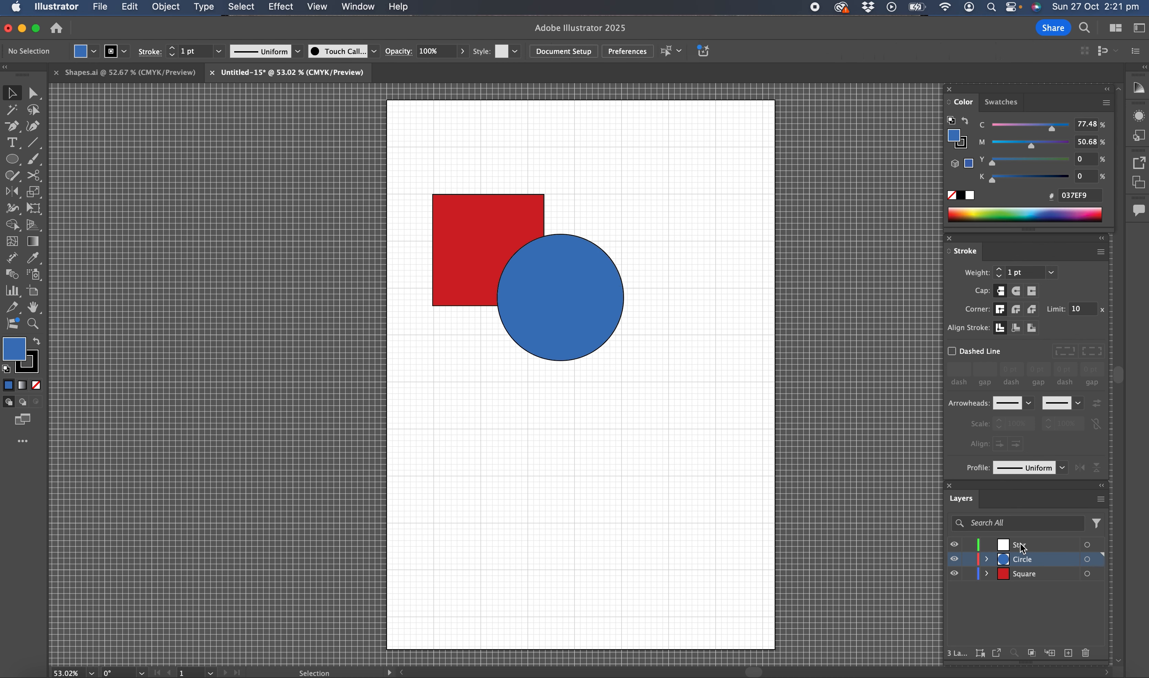
Draw an upright five-pointed star on the Star layer, overlapping the circle's lower right, and fill it with yellow (EDE82E)
{"action": "left_click", "coordinate": [1032, 548]}
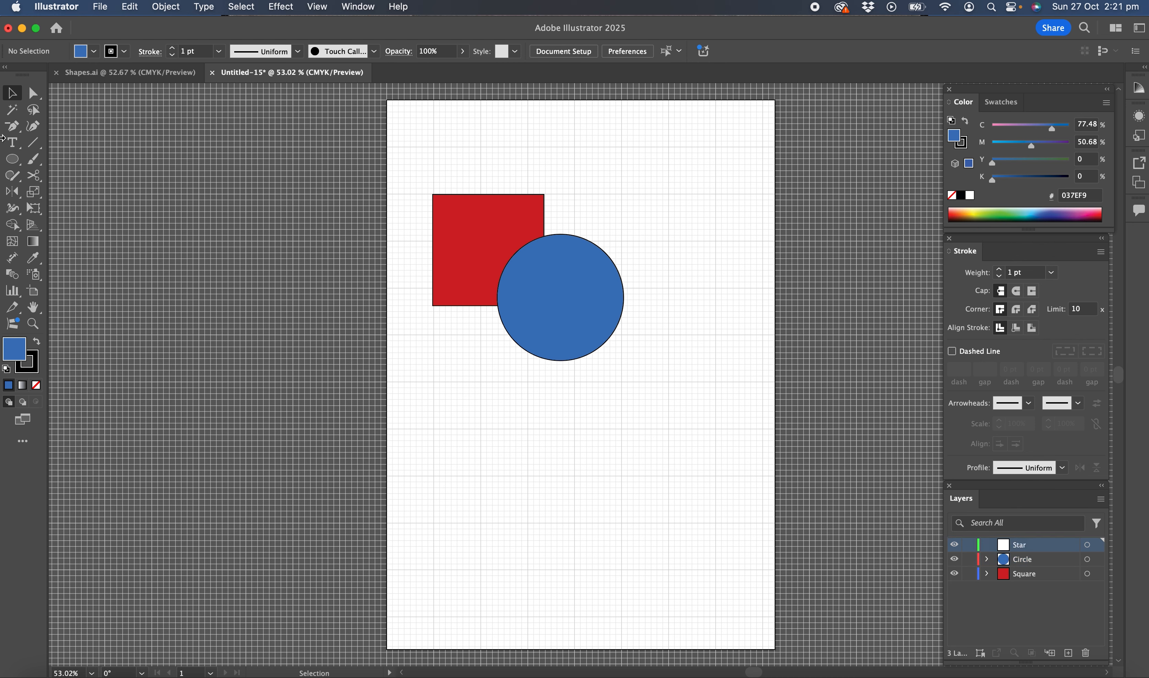
{"action": "left_click", "coordinate": [15, 161]}
{"action": "left_click_drag", "start_coordinate": [16, 163], "coordinate": [78, 226]}
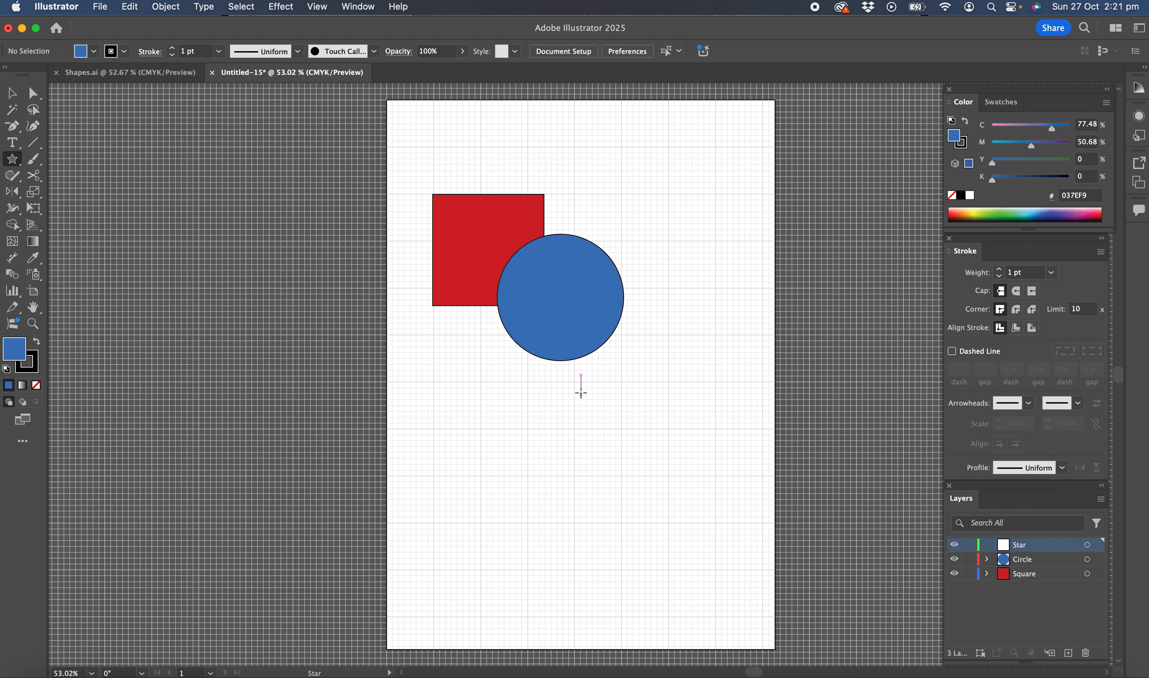
{"action": "left_click_drag", "start_coordinate": [610, 396], "coordinate": [506, 410]}
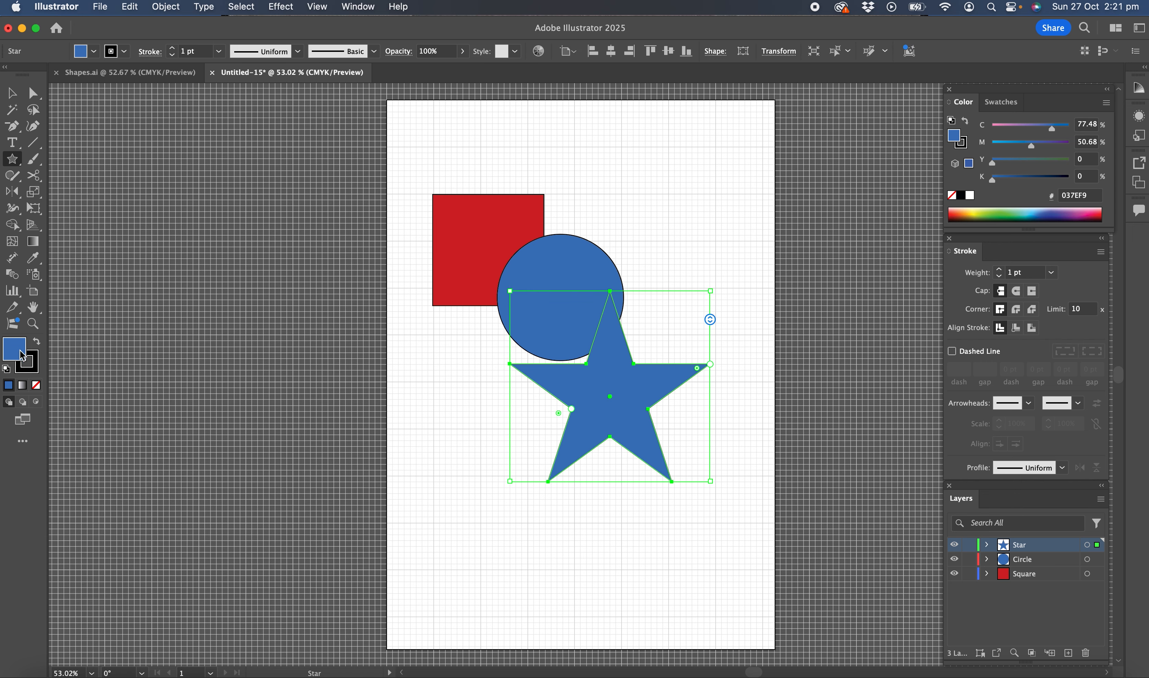
{"action": "left_click", "coordinate": [980, 213]}
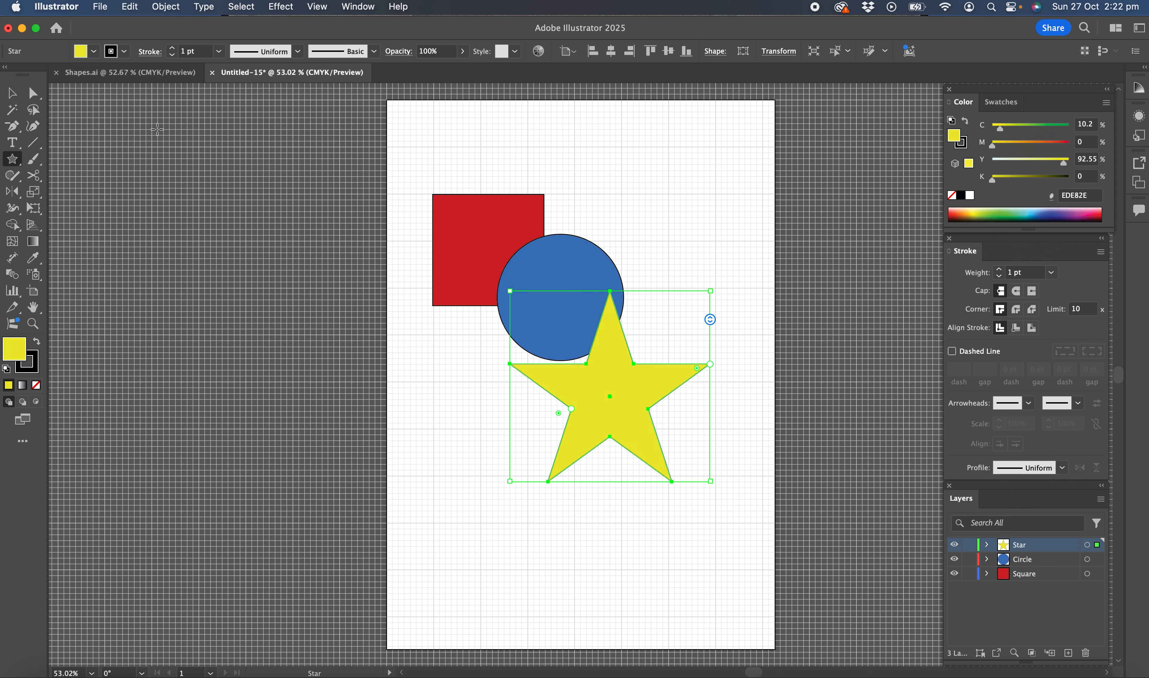
Move the yellow star up so it overlaps both the square and the circle, and deselect it
{"action": "left_click", "coordinate": [12, 93]}
{"action": "left_click_drag", "start_coordinate": [635, 389], "coordinate": [622, 226]}
{"action": "left_click", "coordinate": [678, 393]}
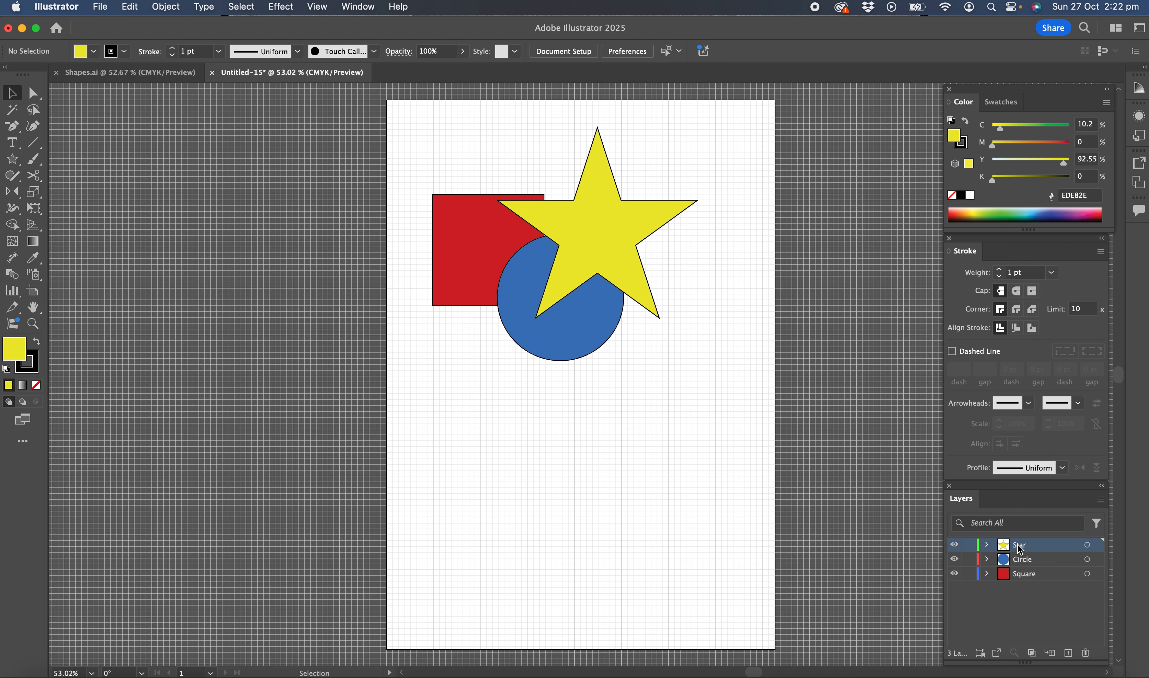
Reorder the layers with Square on top, Circle in the middle and Star at the bottom
{"action": "left_click", "coordinate": [1044, 551]}
{"action": "mouse_move", "coordinate": [1044, 551]}
{"action": "left_mouse_down"}
{"action": "mouse_move", "coordinate": [1053, 584]}
{"action": "mouse_move", "coordinate": [1041, 573]}
{"action": "left_mouse_up"}
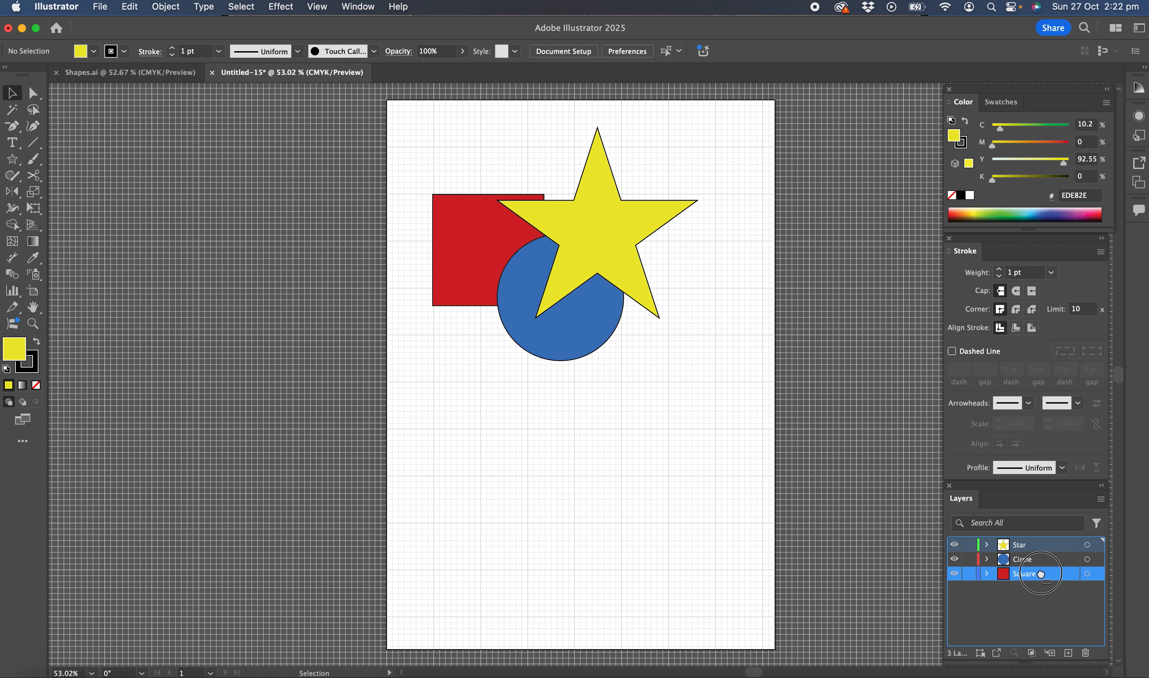
{"action": "left_click_drag", "start_coordinate": [1042, 574], "coordinate": [1044, 582]}
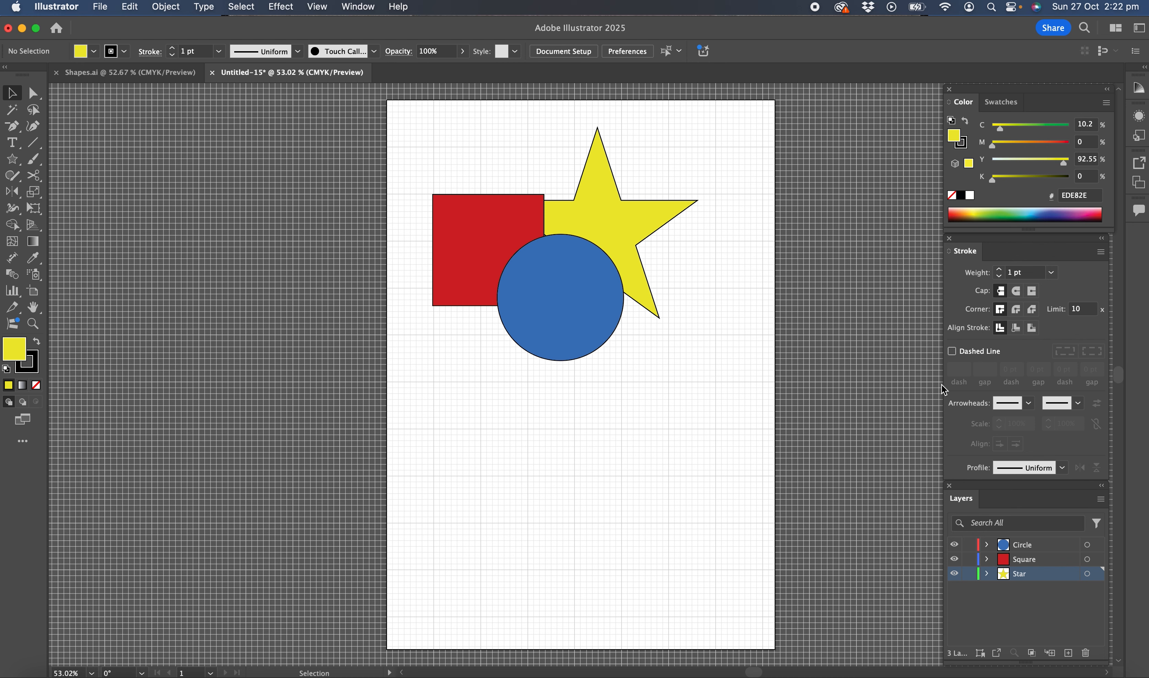
{"action": "left_click", "coordinate": [1042, 550]}
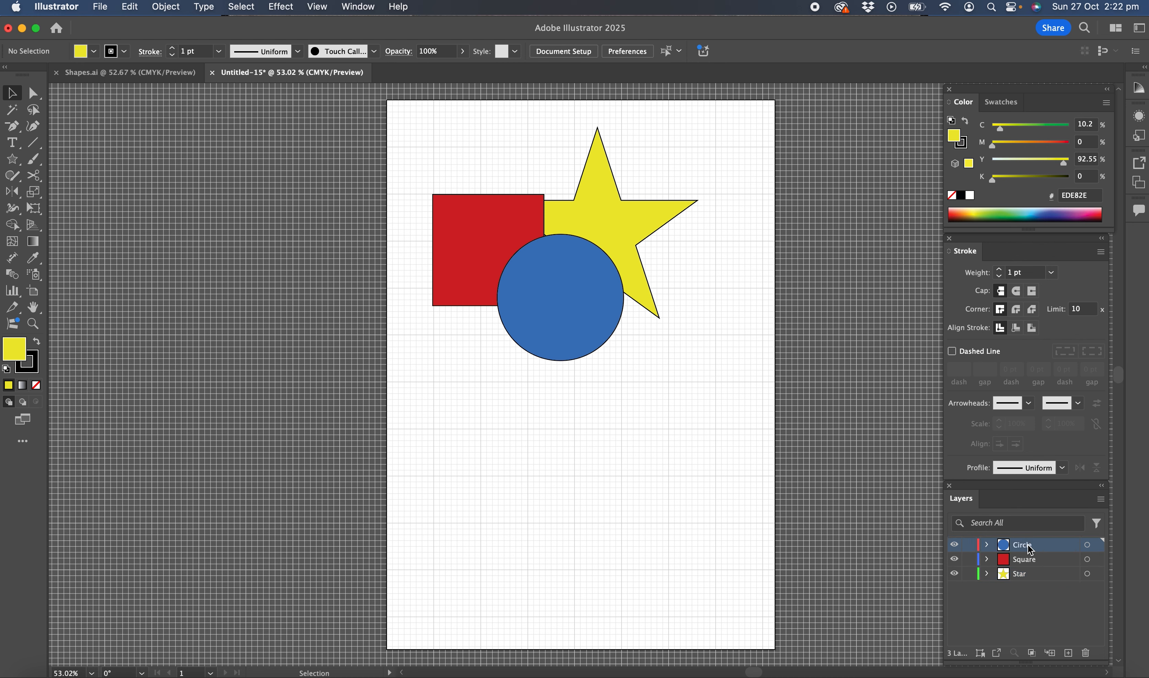
{"action": "left_click_drag", "start_coordinate": [1026, 550], "coordinate": [1027, 569]}
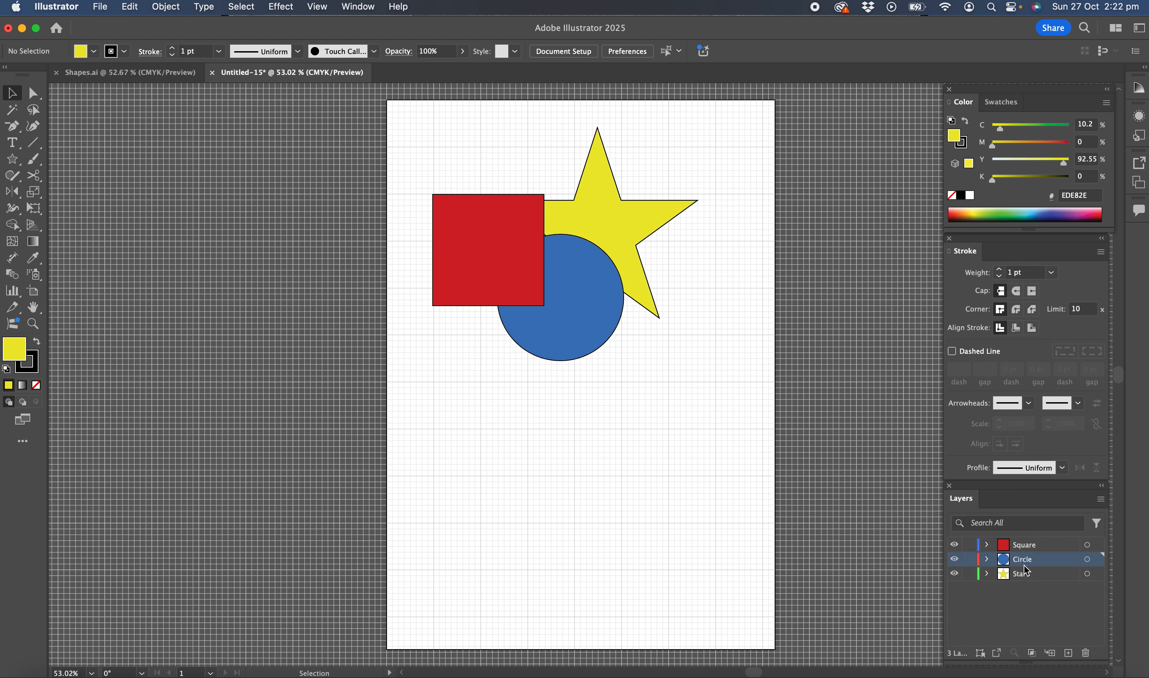
With the Star layer locked, shift the circle slightly down and the square slightly up and right, and unlock the layer
{"action": "left_click", "coordinate": [970, 574]}
{"action": "mouse_move", "coordinate": [631, 250]}
{"action": "left_mouse_down"}
{"action": "mouse_move", "coordinate": [652, 236]}
{"action": "mouse_move", "coordinate": [667, 244]}
{"action": "left_mouse_up"}
{"action": "mouse_move", "coordinate": [559, 327]}
{"action": "left_mouse_down"}
{"action": "mouse_move", "coordinate": [621, 341]}
{"action": "mouse_move", "coordinate": [556, 335]}
{"action": "left_mouse_up"}
{"action": "mouse_move", "coordinate": [467, 275]}
{"action": "left_mouse_down"}
{"action": "mouse_move", "coordinate": [472, 254]}
{"action": "mouse_move", "coordinate": [473, 263]}
{"action": "left_mouse_up"}
{"action": "left_click", "coordinate": [970, 573]}
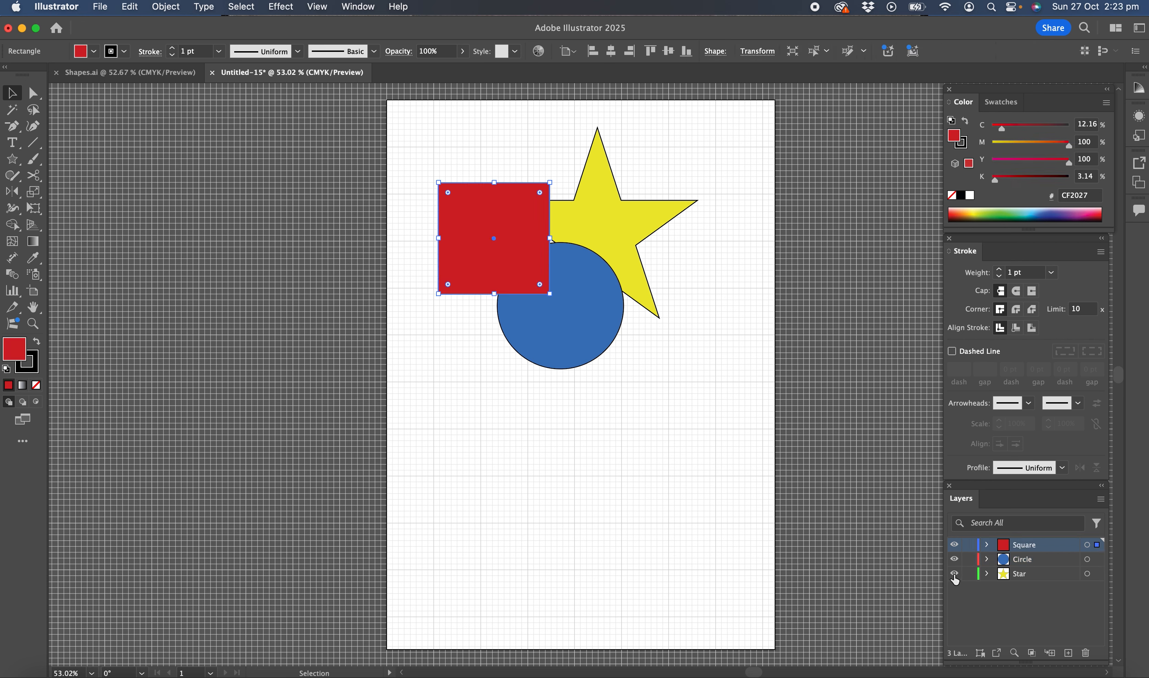
Hide the Star layer and show it again
{"action": "left_click", "coordinate": [955, 574]}
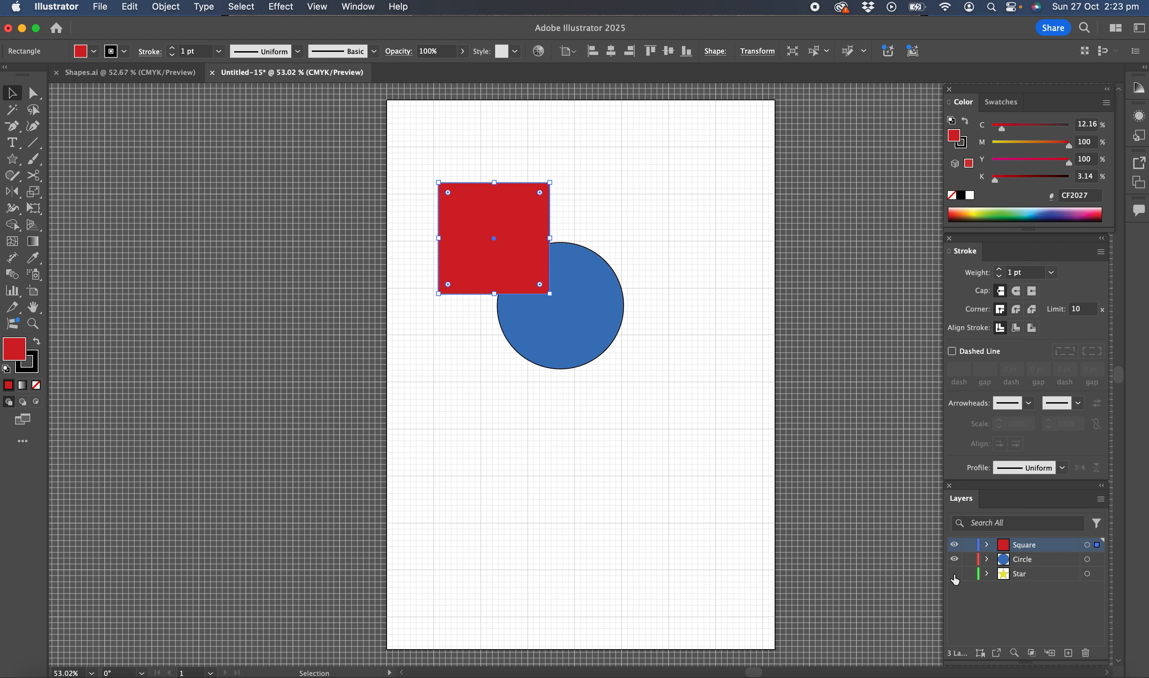
{"action": "left_click", "coordinate": [956, 577]}
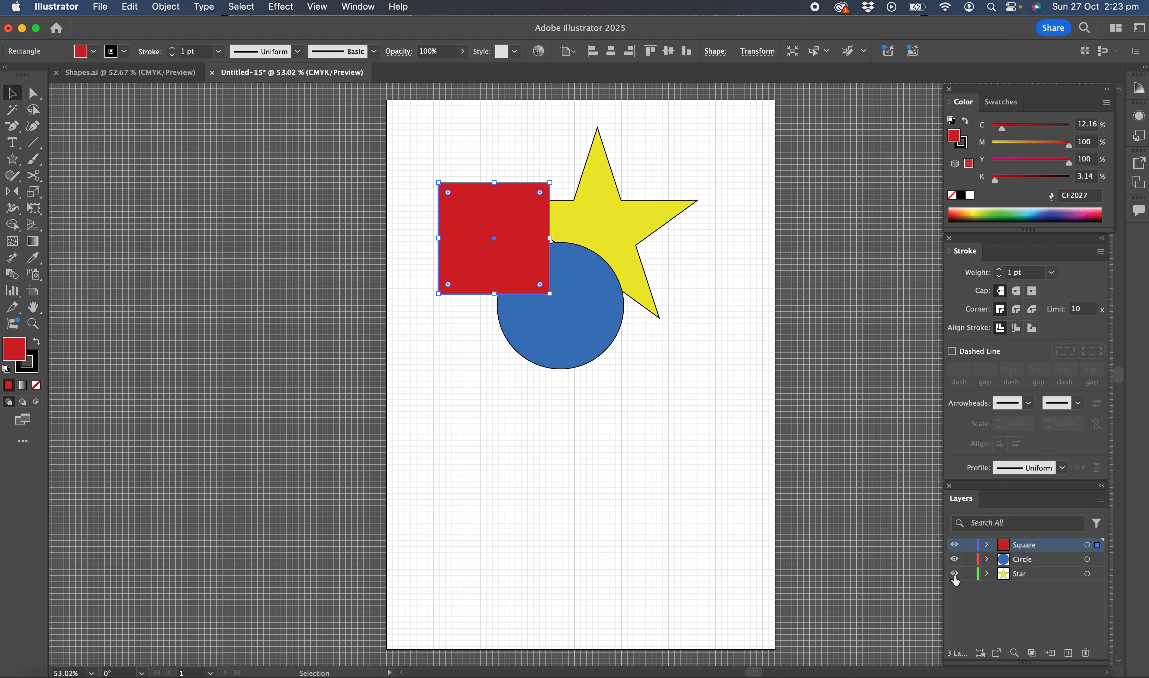
Create a new layer directly above the Circle layer and name it Green circle
{"action": "left_click", "coordinate": [591, 336]}
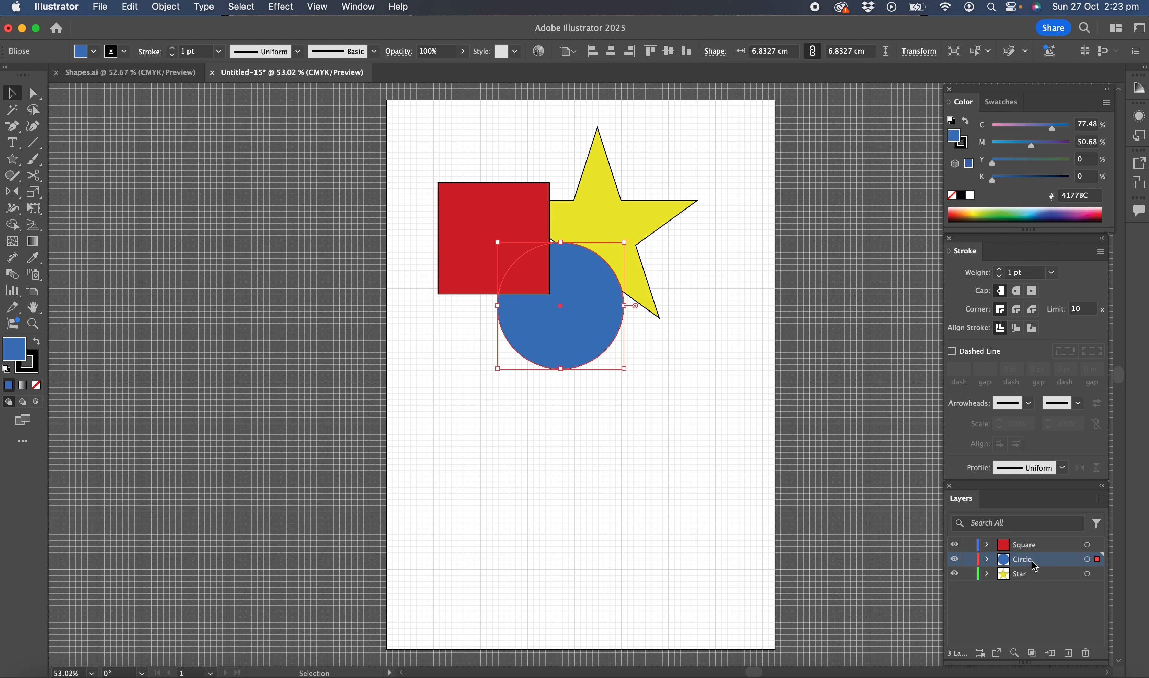
{"action": "left_click", "coordinate": [1070, 654]}
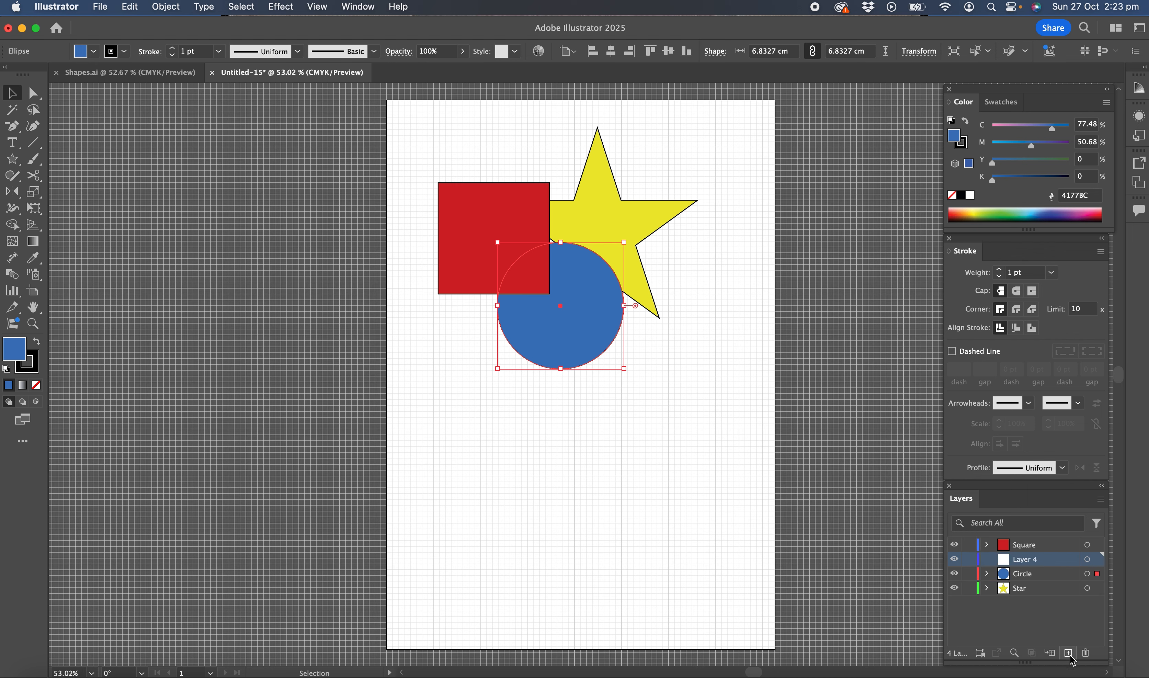
{"action": "double_click", "coordinate": [1029, 564]}
{"action": "type", "text": "Green circle"}
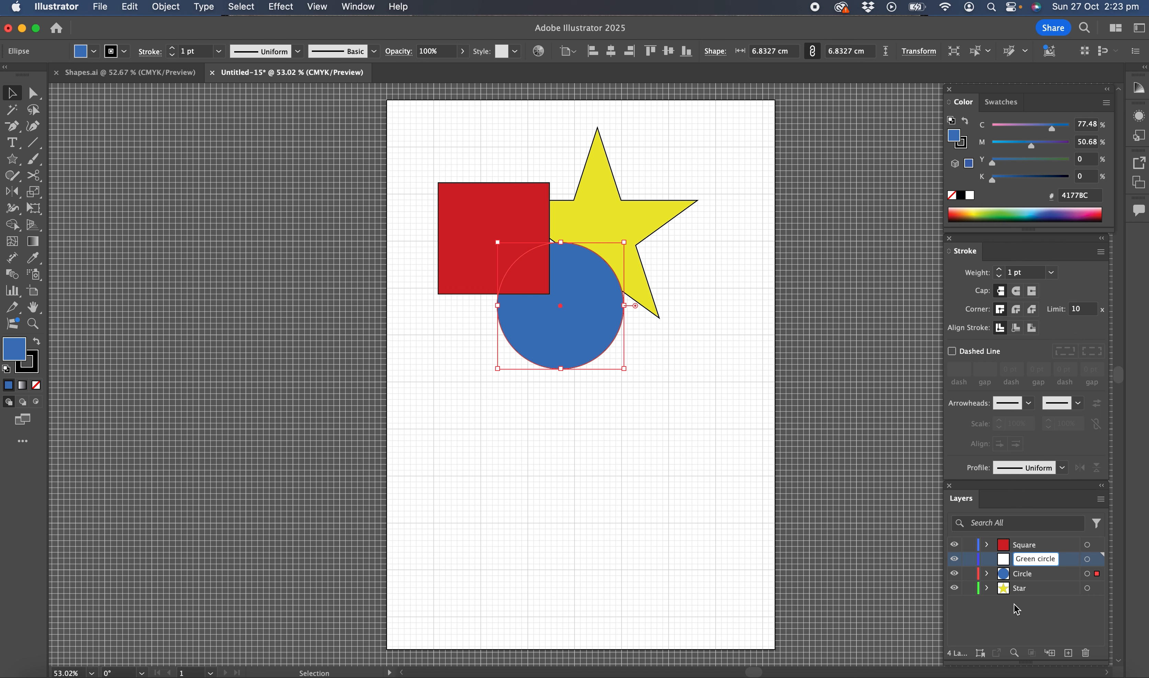
{"action": "left_click", "coordinate": [1025, 613]}
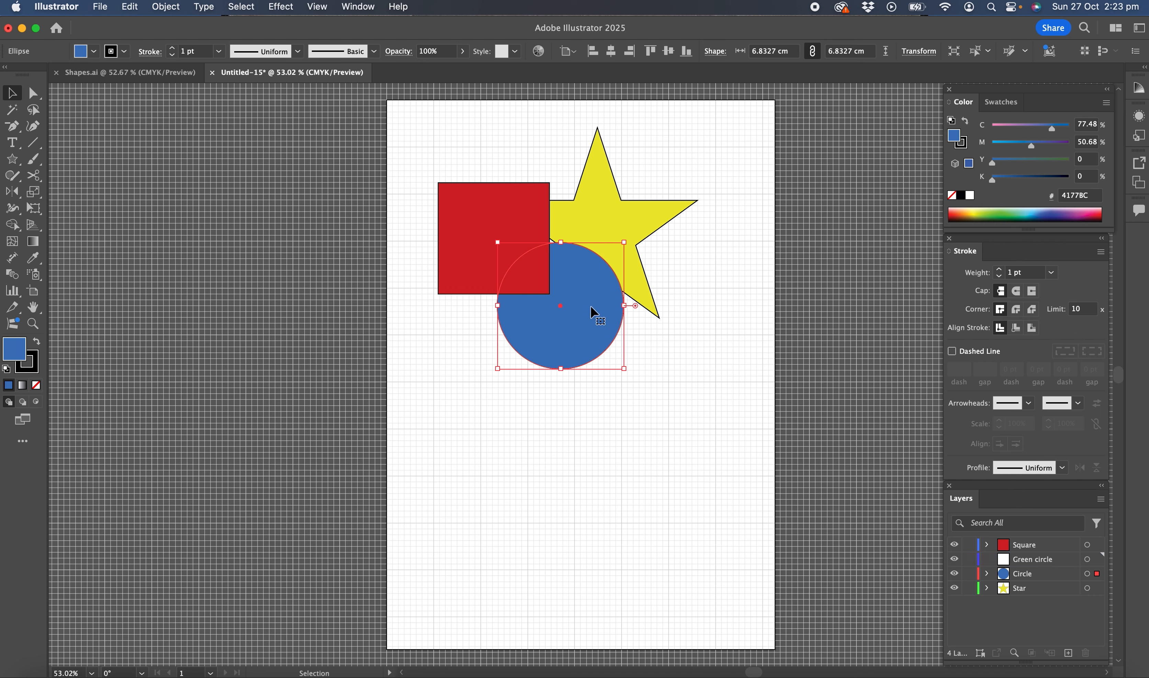
Duplicate the blue circle onto the Green circle layer, offset down and right, and fill the copy with green (7CC254)
{"action": "left_click", "coordinate": [1100, 575]}
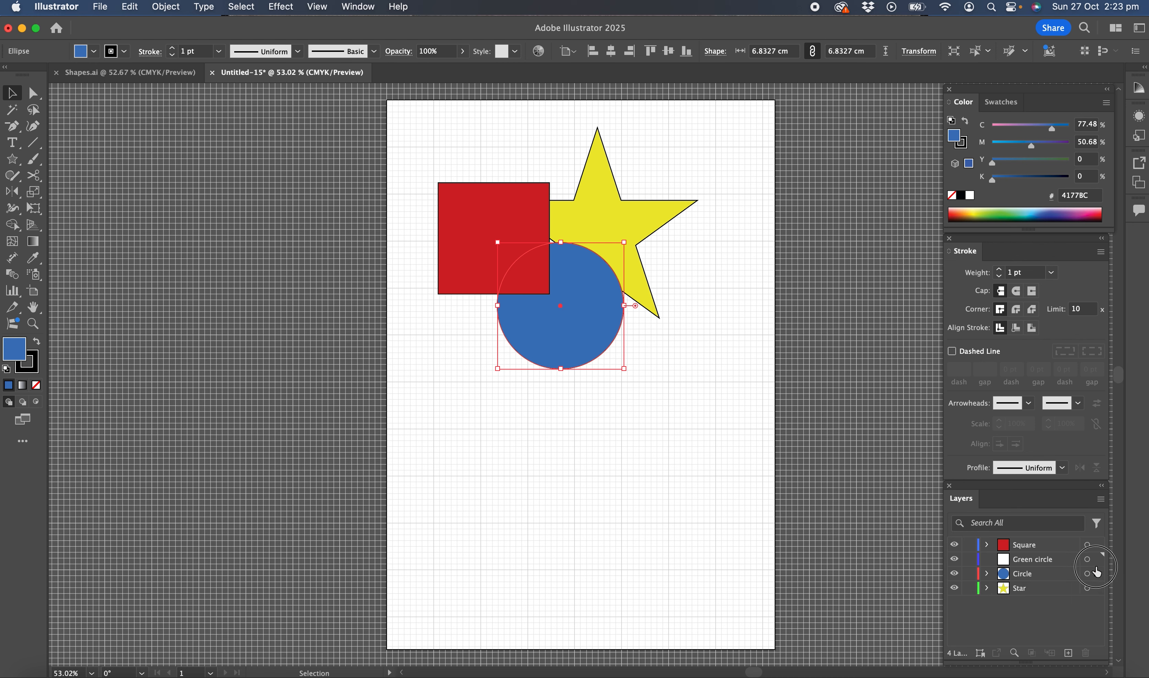
{"action": "left_click_drag", "start_coordinate": [1097, 572], "coordinate": [1097, 564]}
{"action": "mouse_move", "coordinate": [590, 326]}
{"action": "left_mouse_down"}
{"action": "mouse_move", "coordinate": [512, 396]}
{"action": "mouse_move", "coordinate": [580, 355]}
{"action": "mouse_move", "coordinate": [570, 462]}
{"action": "mouse_move", "coordinate": [675, 442]}
{"action": "mouse_move", "coordinate": [683, 339]}
{"action": "left_mouse_up"}
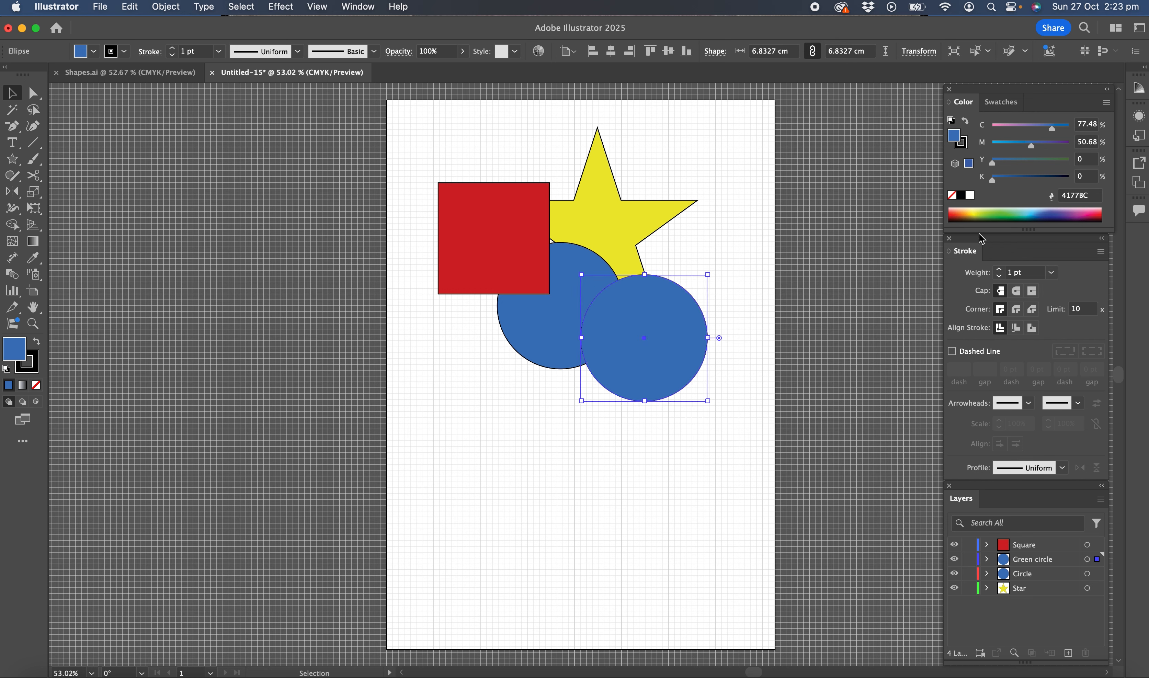
{"action": "left_click", "coordinate": [1006, 210]}
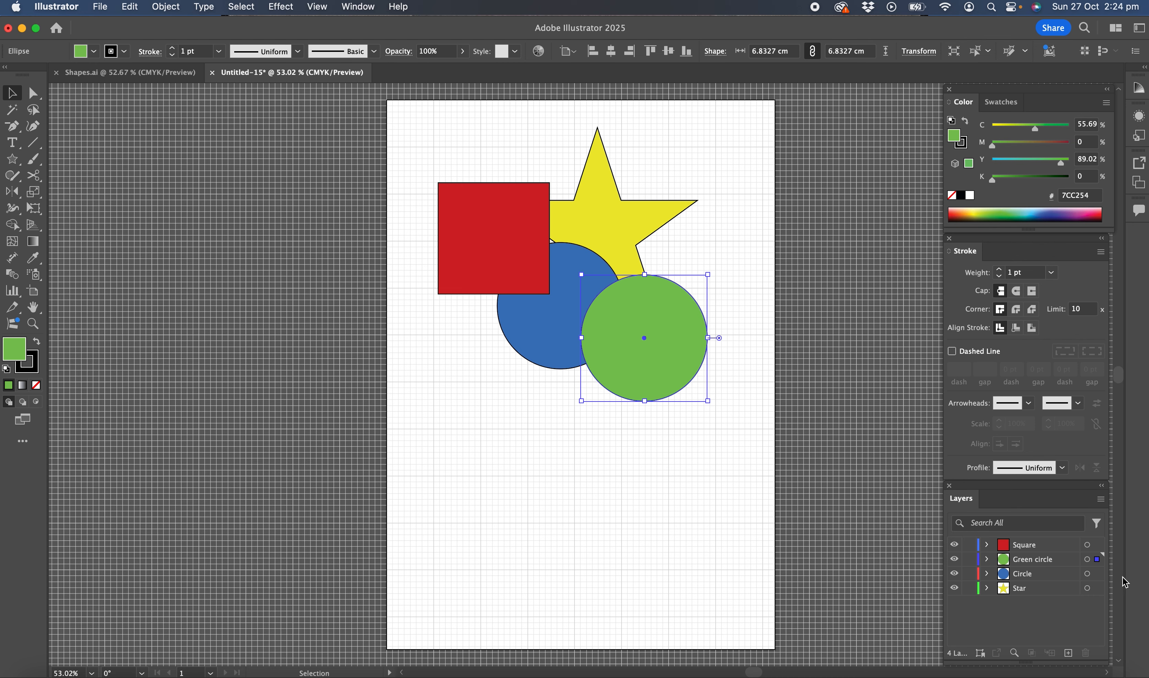
Target the Circle layer's artwork and the Square layer's artwork in turn, and clear the selection
{"action": "left_click", "coordinate": [1088, 574]}
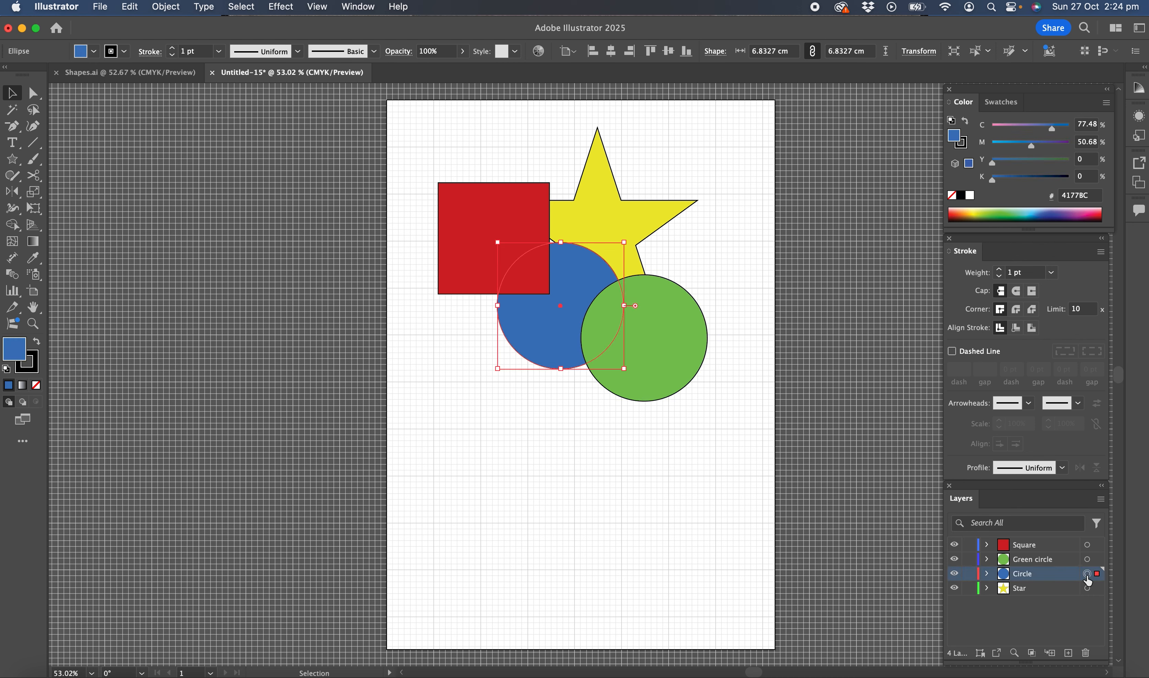
{"action": "left_click", "coordinate": [1088, 546]}
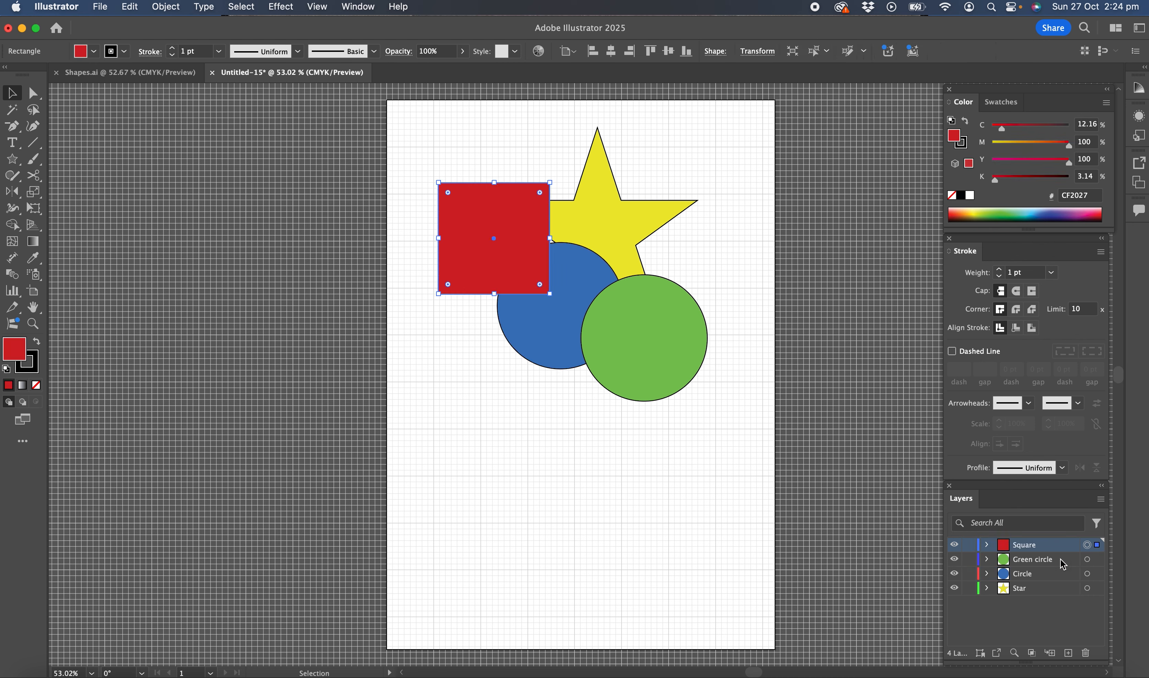
{"action": "left_click", "coordinate": [748, 551]}
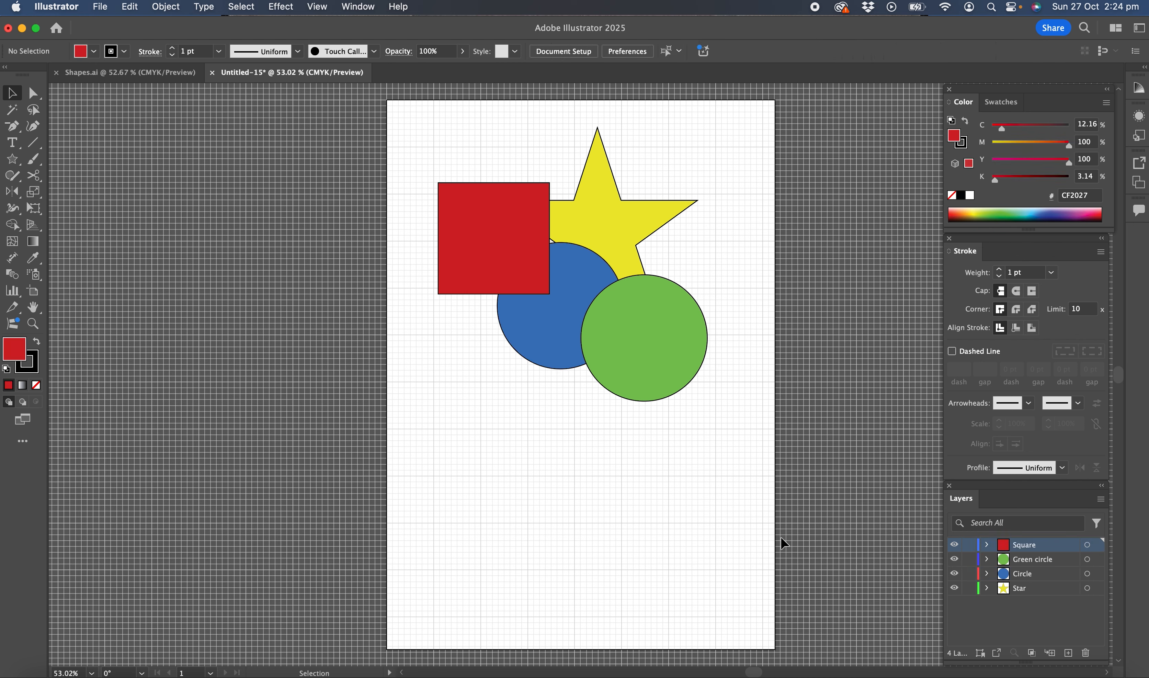
Set the Square layer's colour to Gold, then reselect the red square to check its outline and clear the selection
{"action": "left_click", "coordinate": [454, 227]}
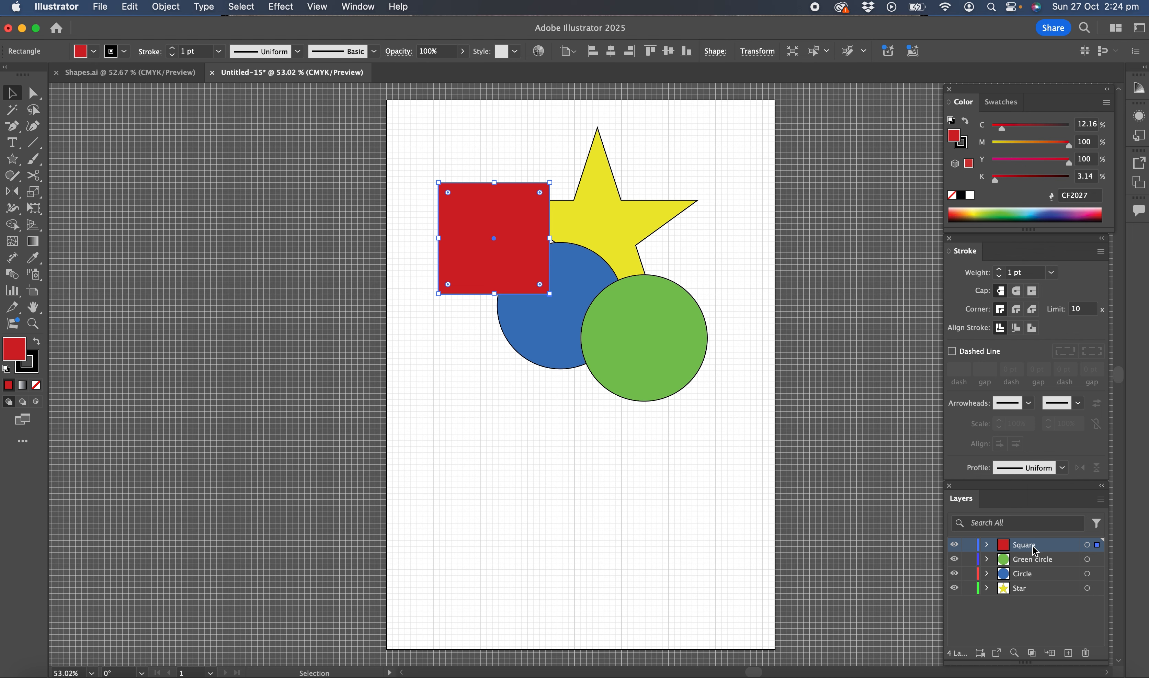
{"action": "left_click", "coordinate": [1058, 545]}
{"action": "left_click", "coordinate": [1058, 548]}
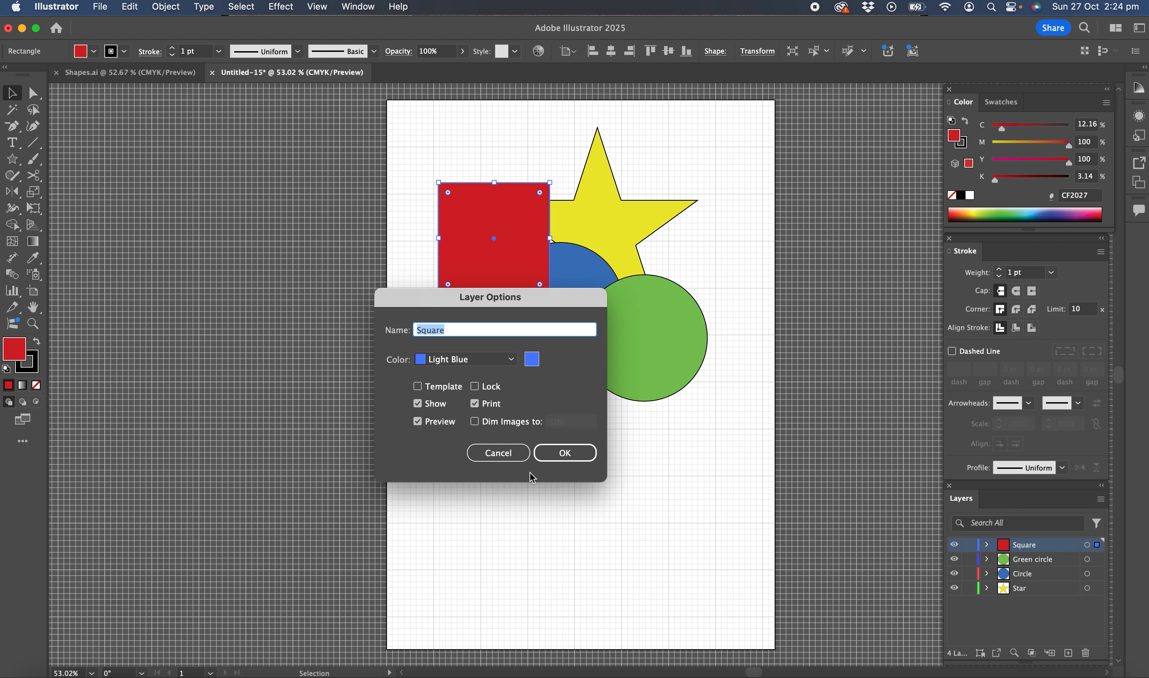
{"action": "left_click", "coordinate": [513, 360]}
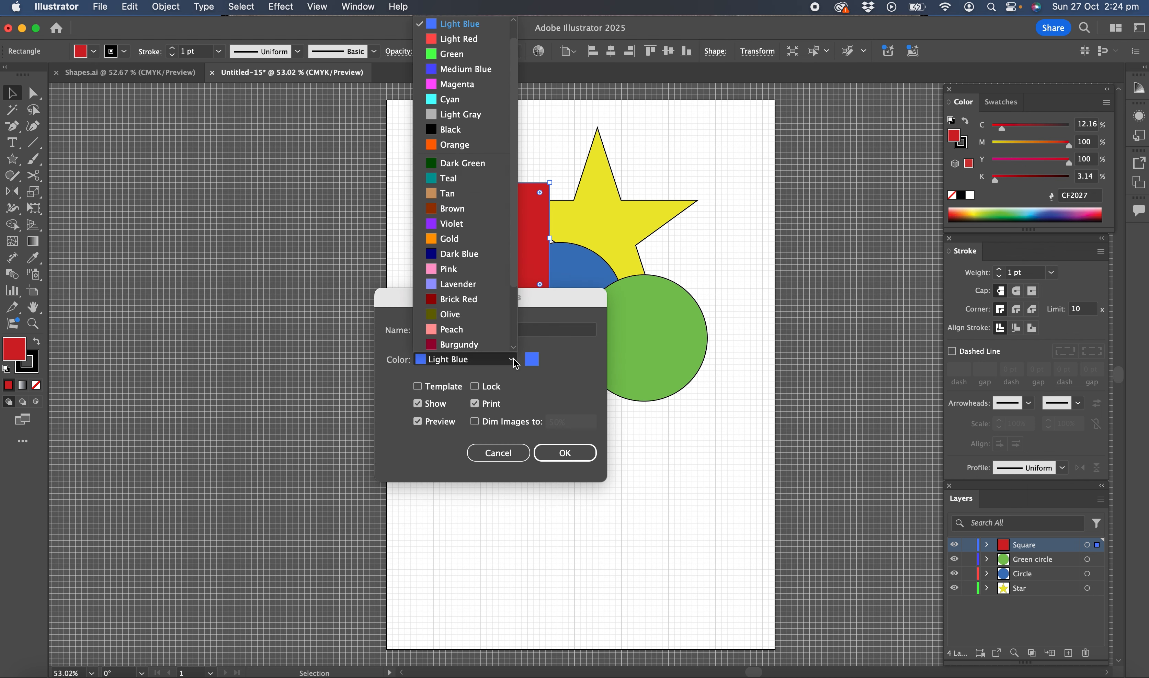
{"action": "left_click", "coordinate": [454, 239]}
{"action": "left_click", "coordinate": [579, 460]}
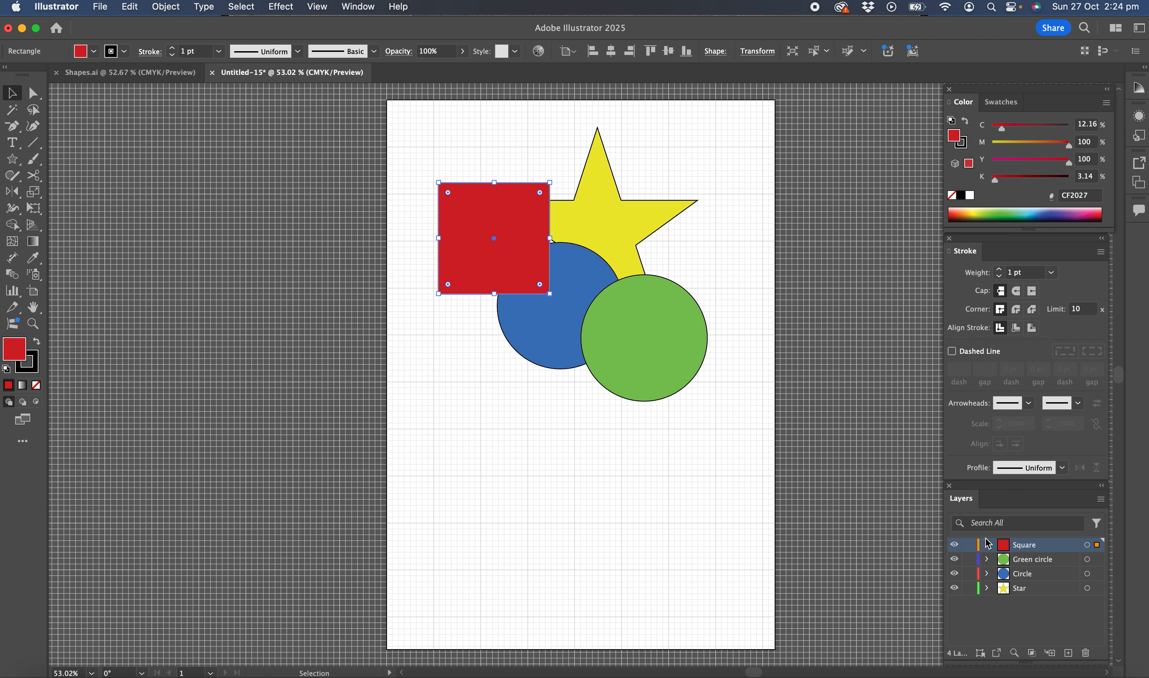
{"action": "left_click", "coordinate": [459, 338]}
{"action": "left_click", "coordinate": [458, 263]}
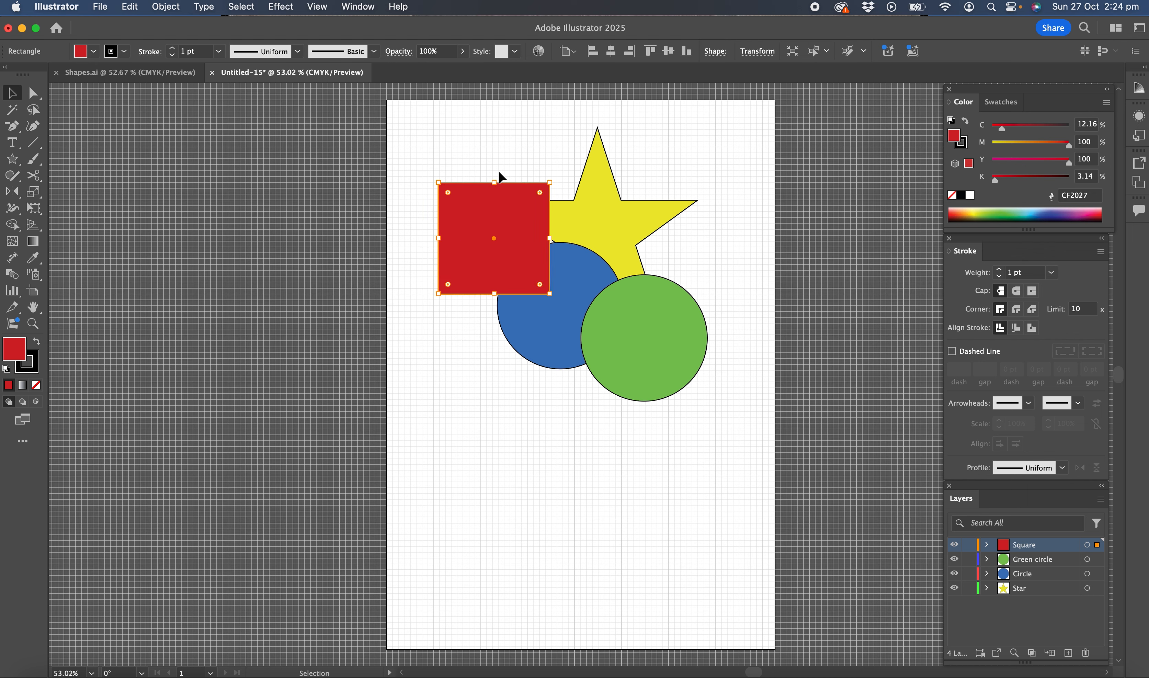
{"action": "left_click", "coordinate": [695, 167]}
Set the Star layer's colour to Yellow and inspect the star's selection outline up close
{"action": "left_click", "coordinate": [610, 216]}
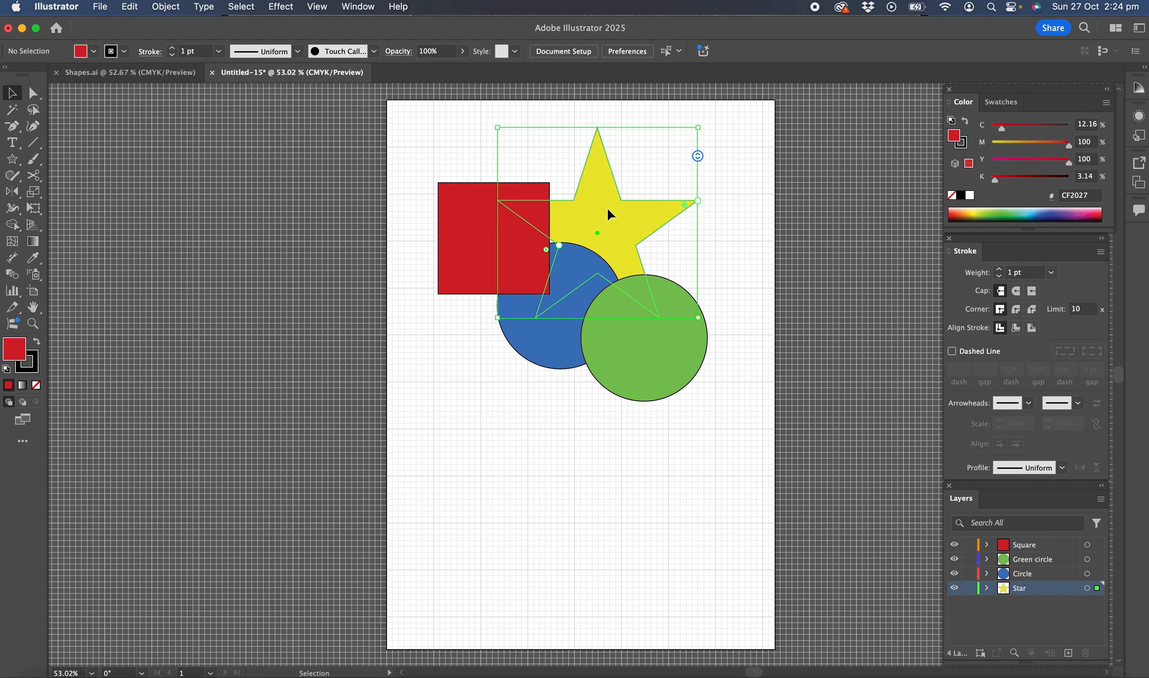
{"action": "double_click", "coordinate": [1052, 593]}
{"action": "left_click", "coordinate": [511, 359]}
{"action": "scroll", "coordinate": [514, 327], "scroll_direction": "down", "scroll_amount": 4}
{"action": "left_click", "coordinate": [460, 344]}
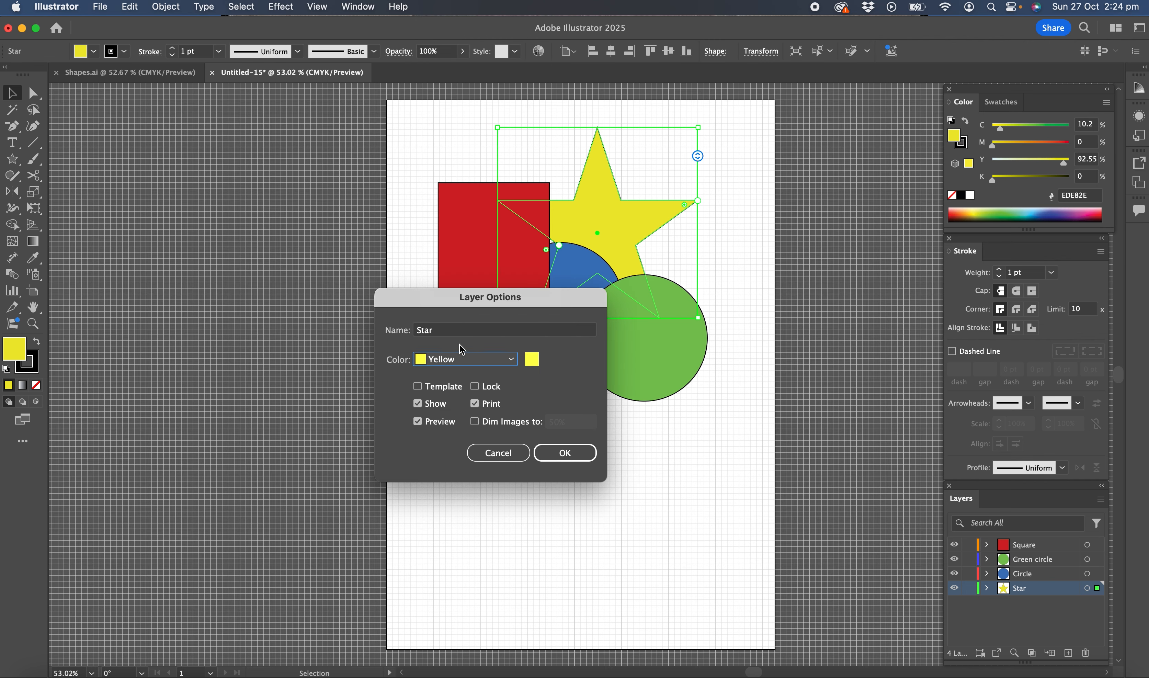
{"action": "left_click", "coordinate": [568, 455]}
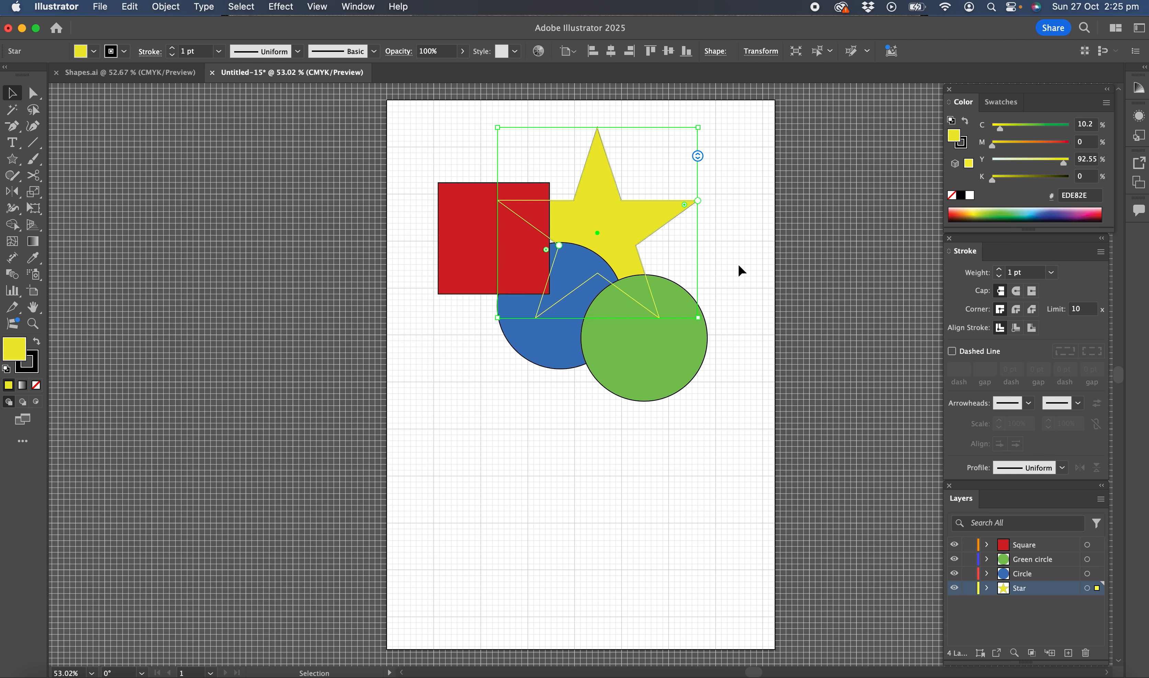
{"action": "left_click", "coordinate": [686, 229]}
{"action": "left_click", "coordinate": [666, 217]}
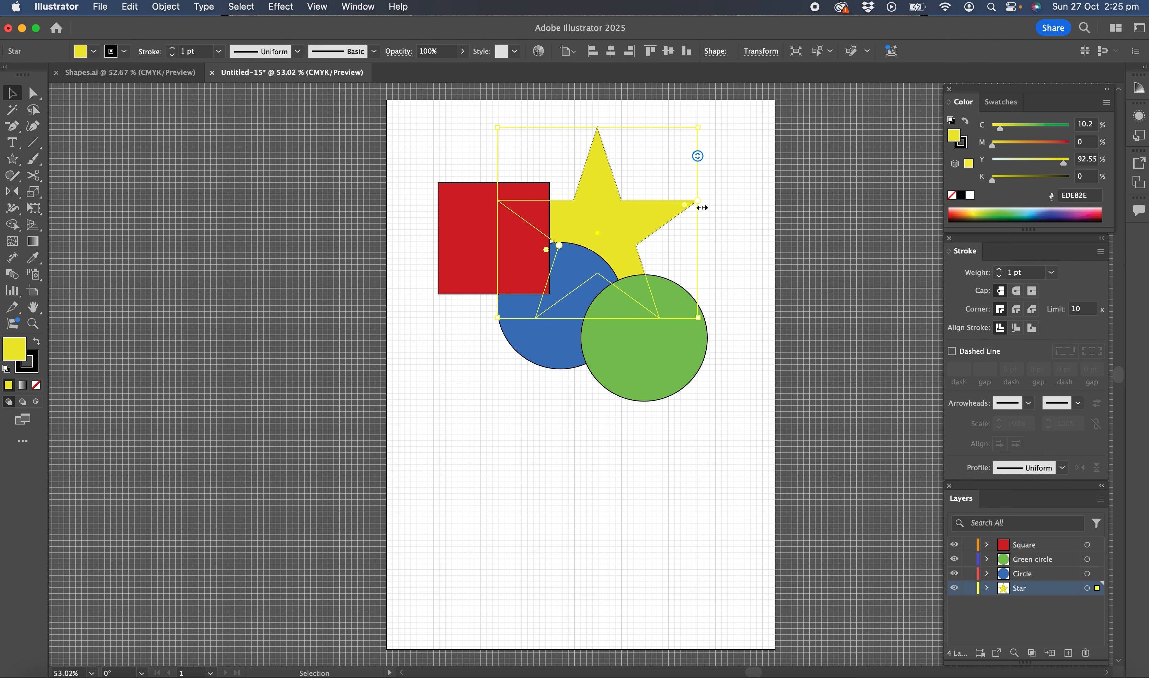
{"action": "scroll", "coordinate": [702, 208], "scroll_direction": "up", "scroll_amount": 5}
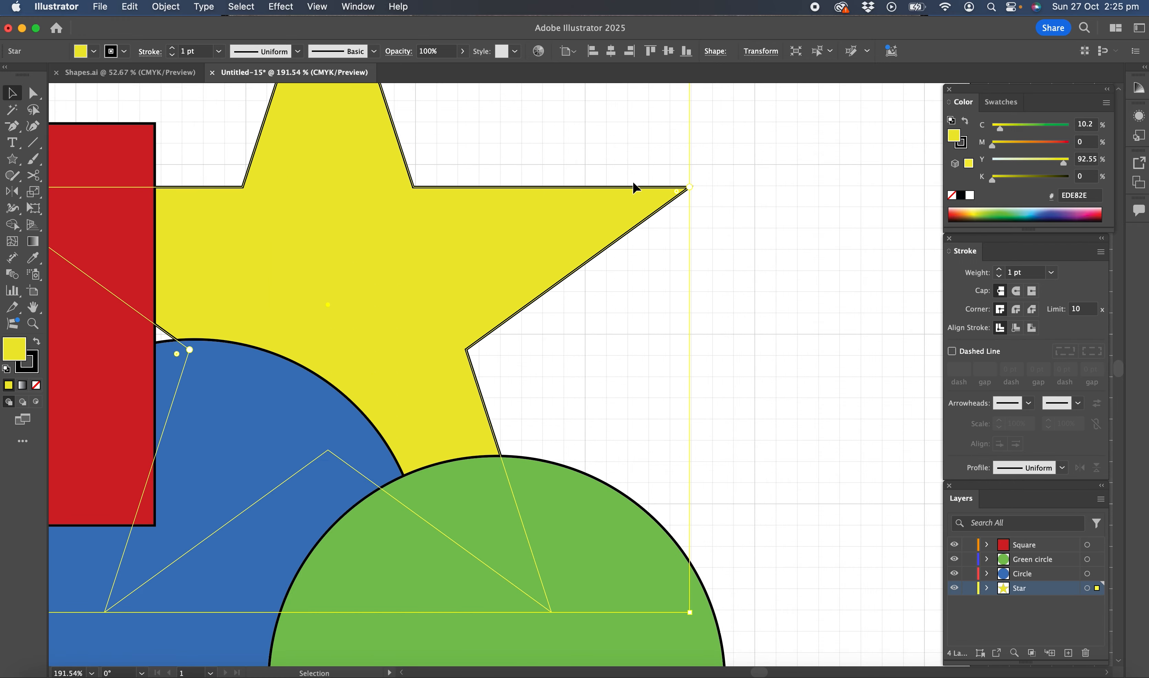
{"action": "left_click", "coordinate": [620, 184]}
{"action": "left_click", "coordinate": [541, 231]}
Set the Star layer's colour to Green, reselect the star to check its outline and clear the selection
{"action": "double_click", "coordinate": [1062, 593]}
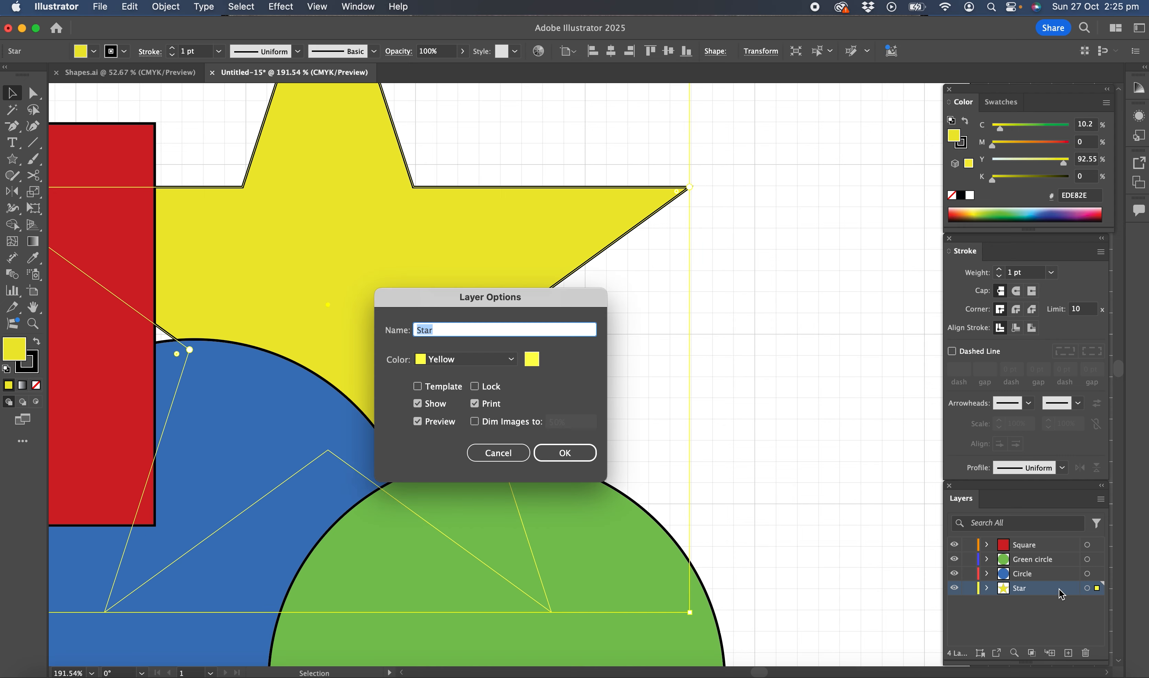
{"action": "left_click", "coordinate": [511, 360]}
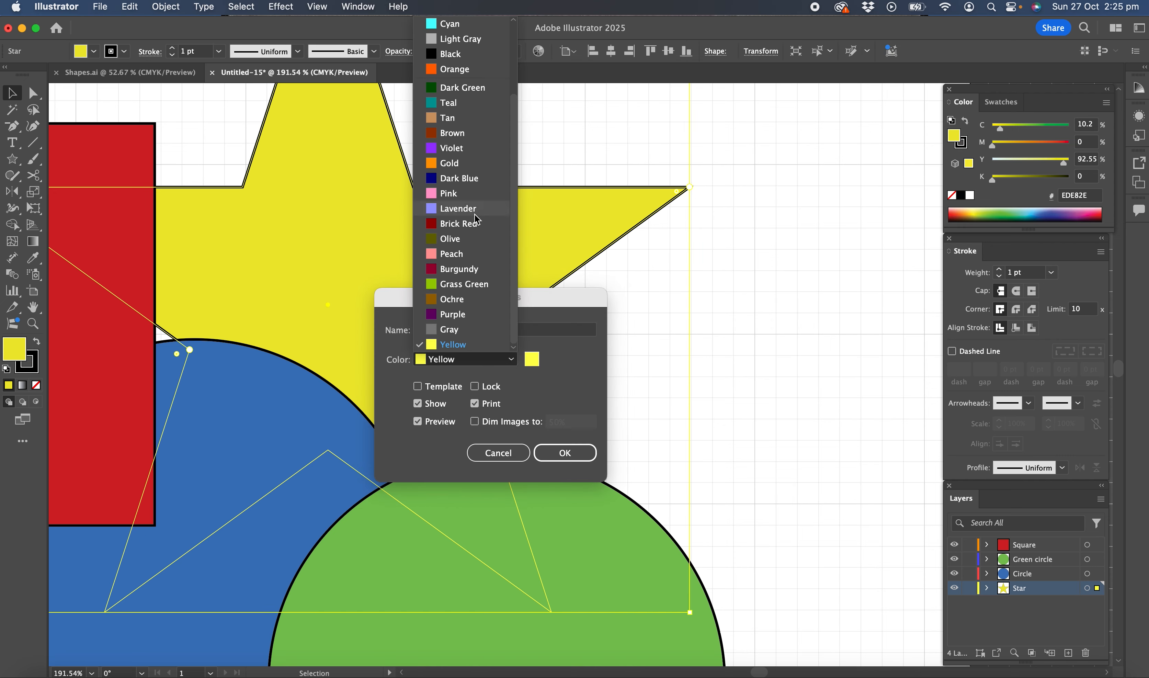
{"action": "scroll", "coordinate": [477, 219], "scroll_direction": "up", "scroll_amount": 3}
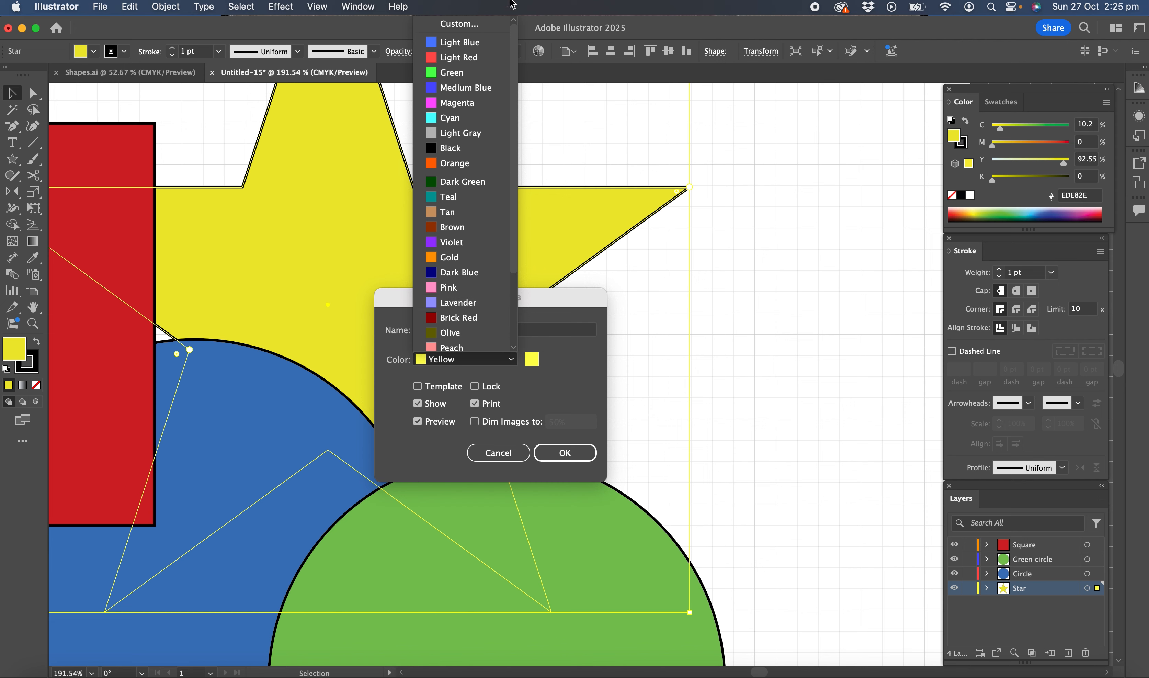
{"action": "left_click", "coordinate": [460, 73]}
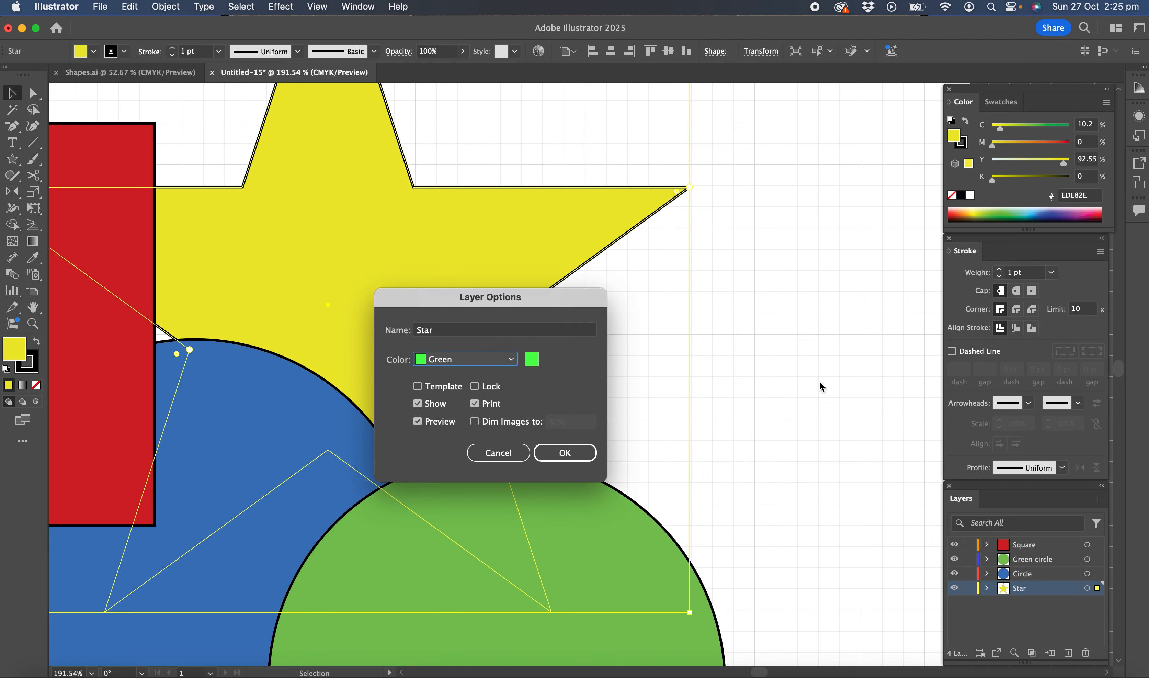
{"action": "left_click", "coordinate": [576, 453]}
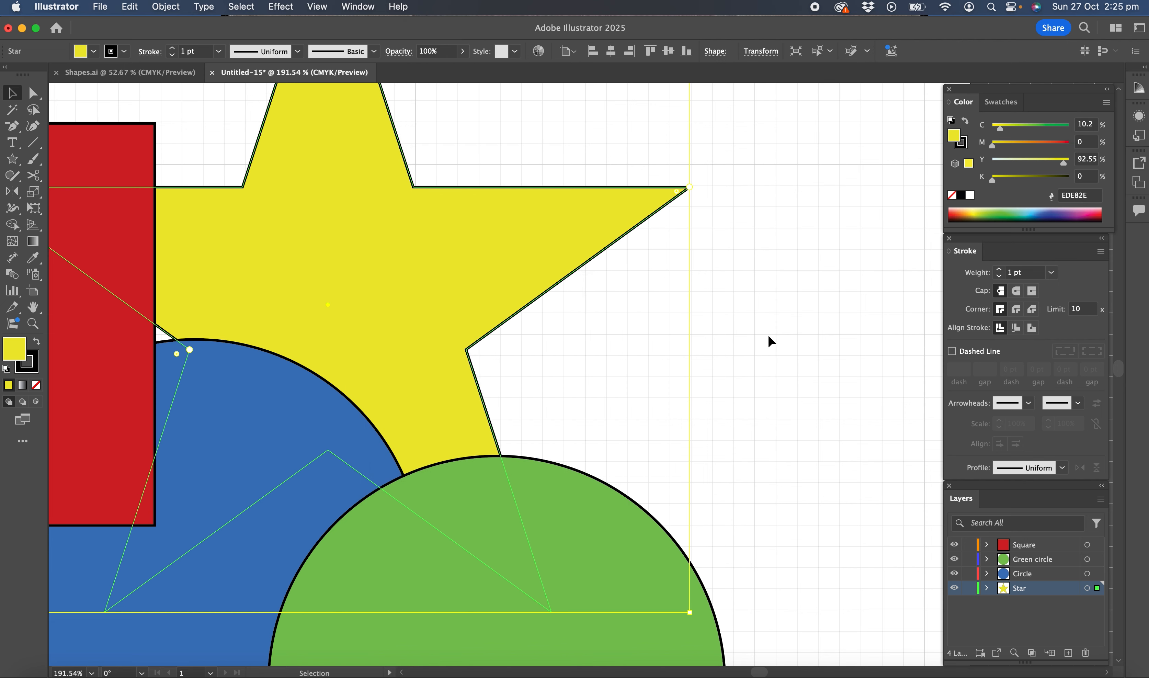
{"action": "left_click", "coordinate": [750, 342]}
{"action": "left_click", "coordinate": [544, 270]}
{"action": "left_click", "coordinate": [750, 346]}
Select the green circle and set the Green circle layer's colour to Black
{"action": "scroll", "coordinate": [708, 398], "scroll_direction": "down", "scroll_amount": 10}
{"action": "scroll", "coordinate": [707, 399], "scroll_direction": "left", "scroll_amount": 3}
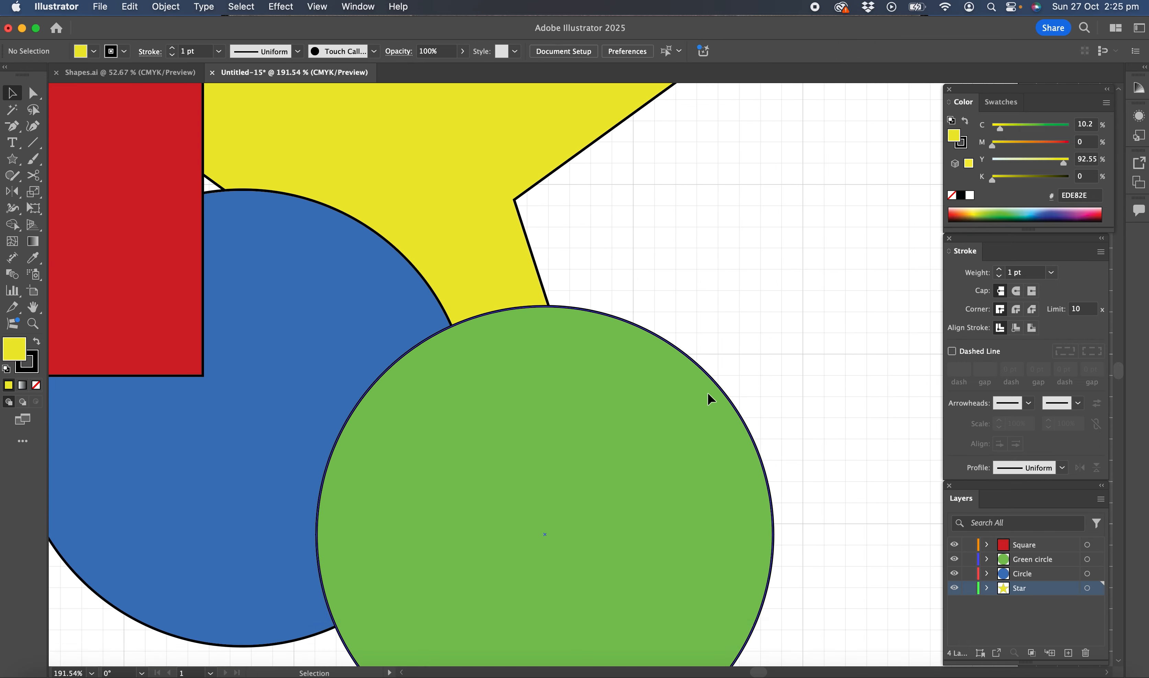
{"action": "scroll", "coordinate": [708, 394], "scroll_direction": "down", "scroll_amount": 2}
{"action": "scroll", "coordinate": [708, 394], "scroll_direction": "right", "scroll_amount": 1}
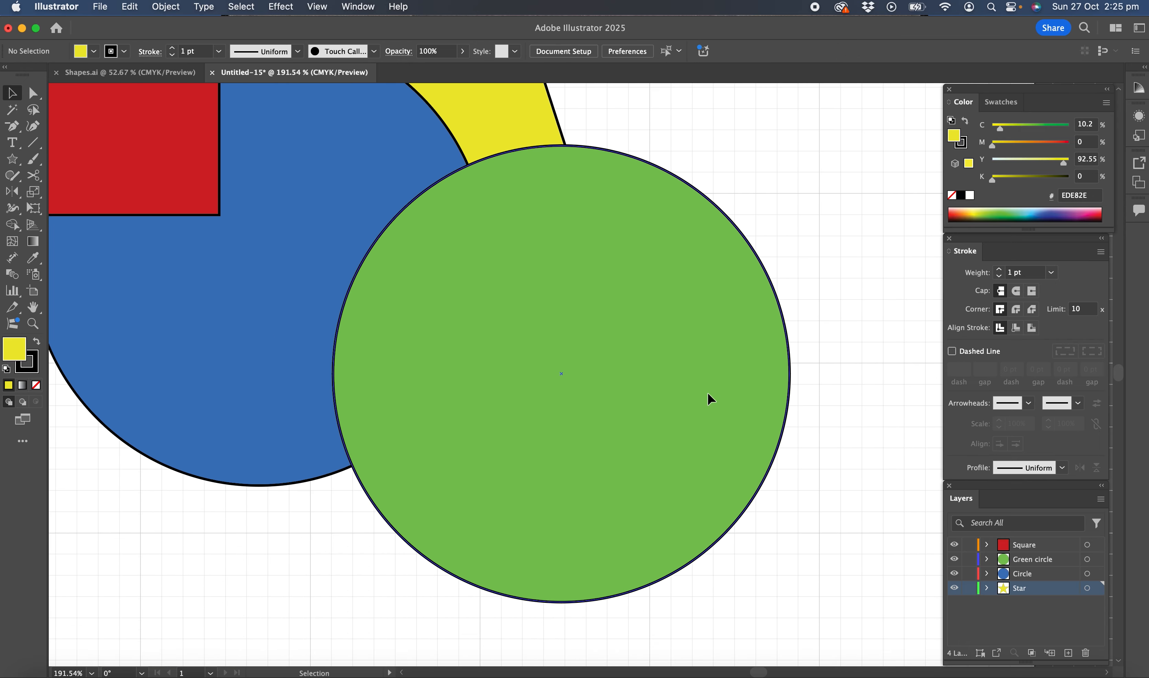
{"action": "left_click", "coordinate": [753, 439]}
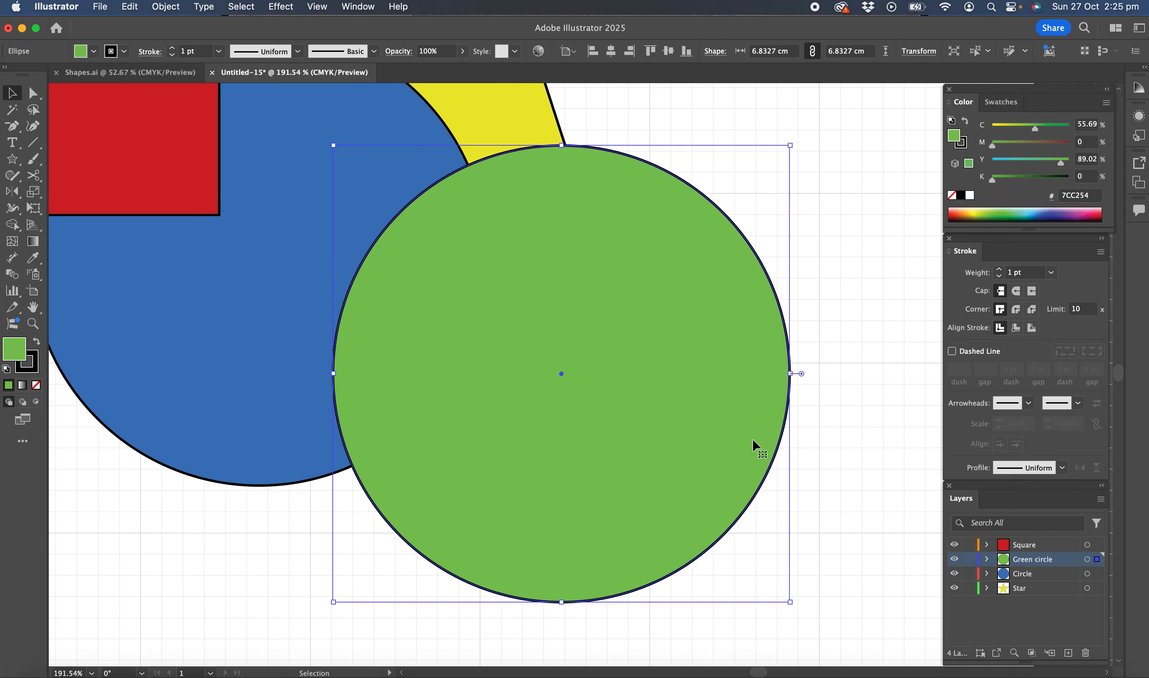
{"action": "double_click", "coordinate": [1067, 560]}
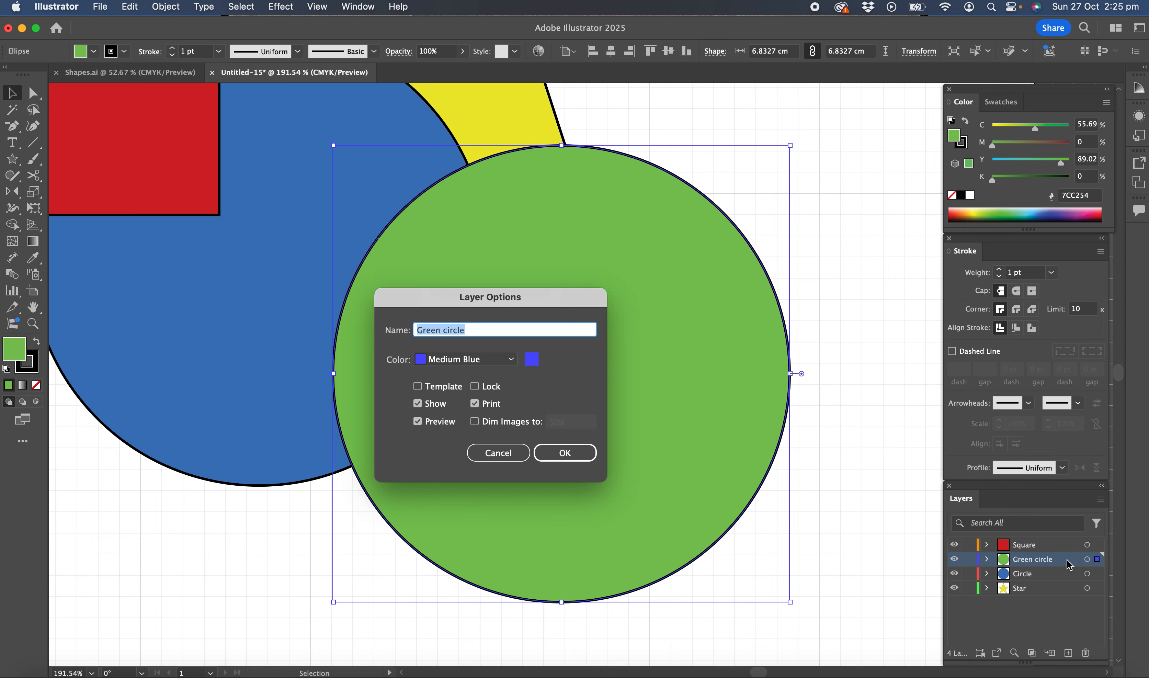
{"action": "left_click", "coordinate": [511, 360]}
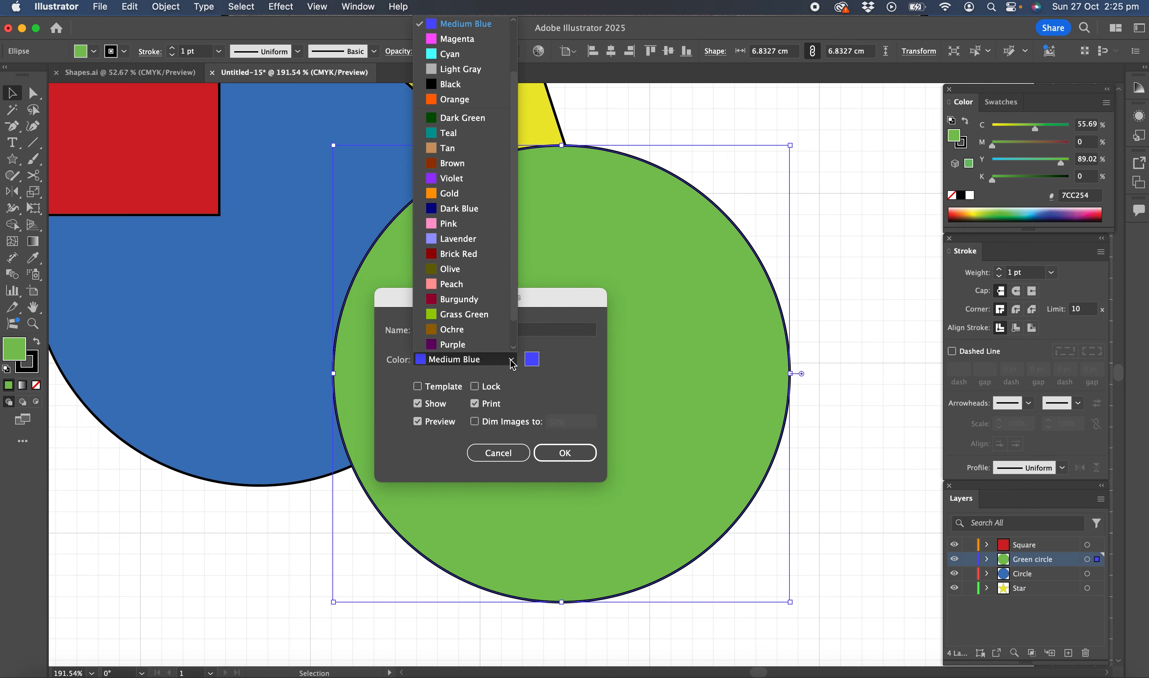
{"action": "left_click", "coordinate": [463, 85]}
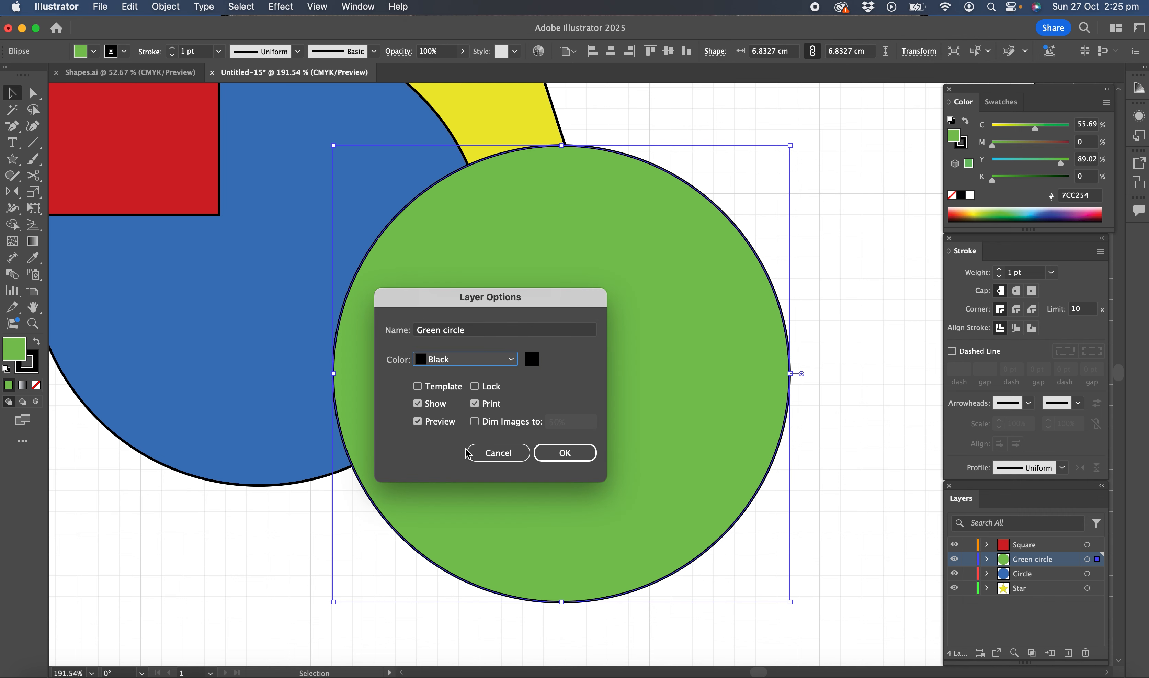
{"action": "left_click", "coordinate": [552, 460]}
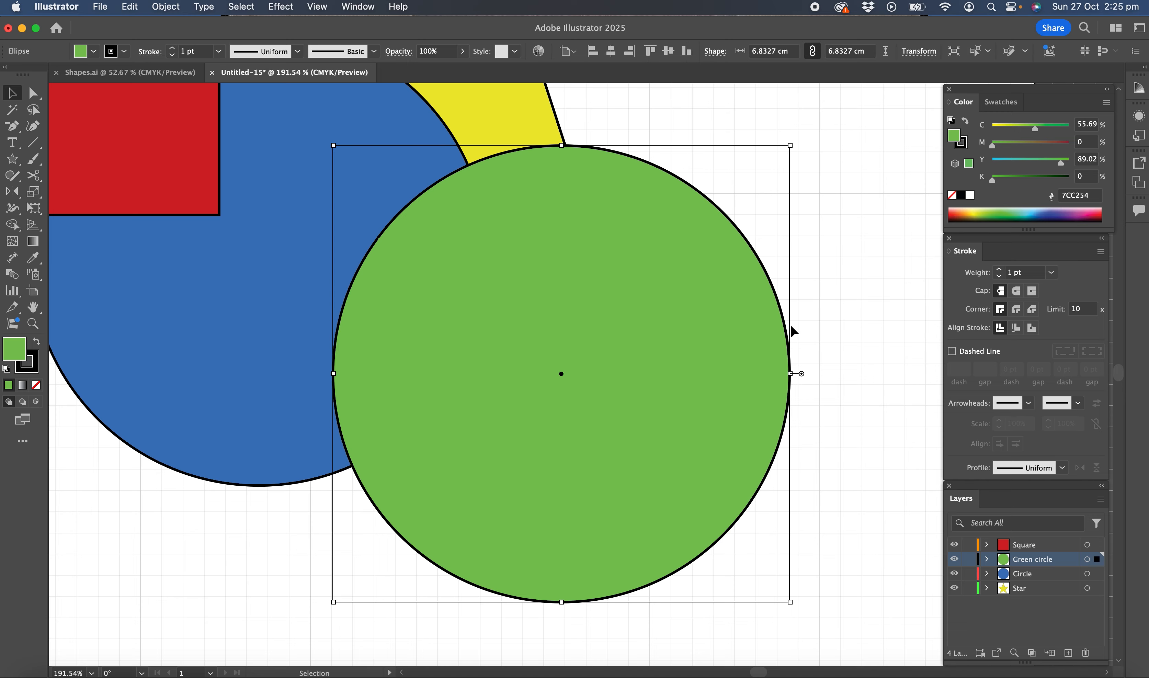
With Direct Selection, pull the upper handle of the green circle's rightmost anchor inward, then return it to nearly vertical
{"action": "left_click", "coordinate": [32, 94]}
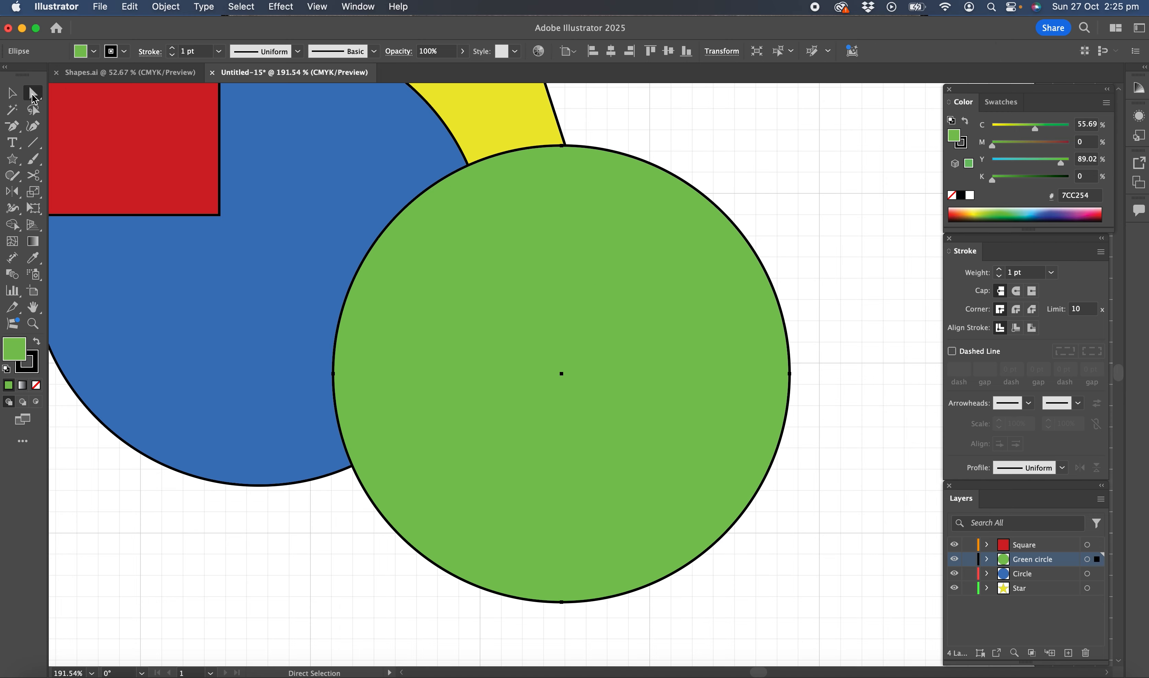
{"action": "left_click", "coordinate": [813, 179]}
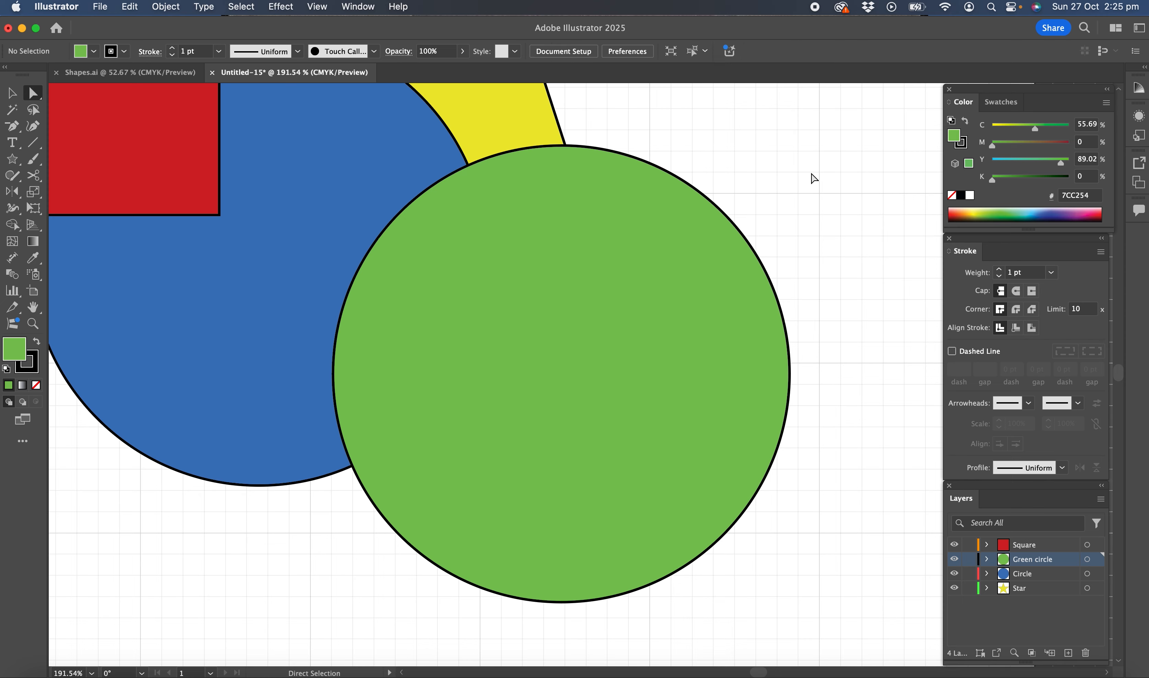
{"action": "left_click", "coordinate": [790, 374]}
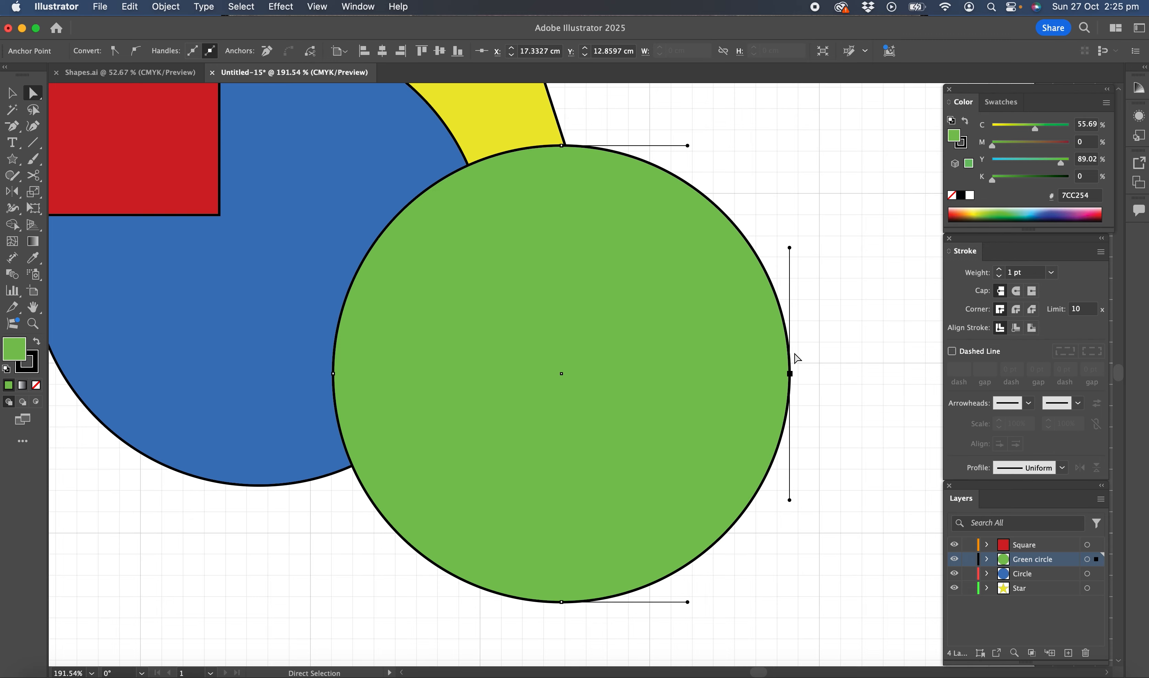
{"action": "left_click_drag", "start_coordinate": [789, 247], "coordinate": [723, 251]}
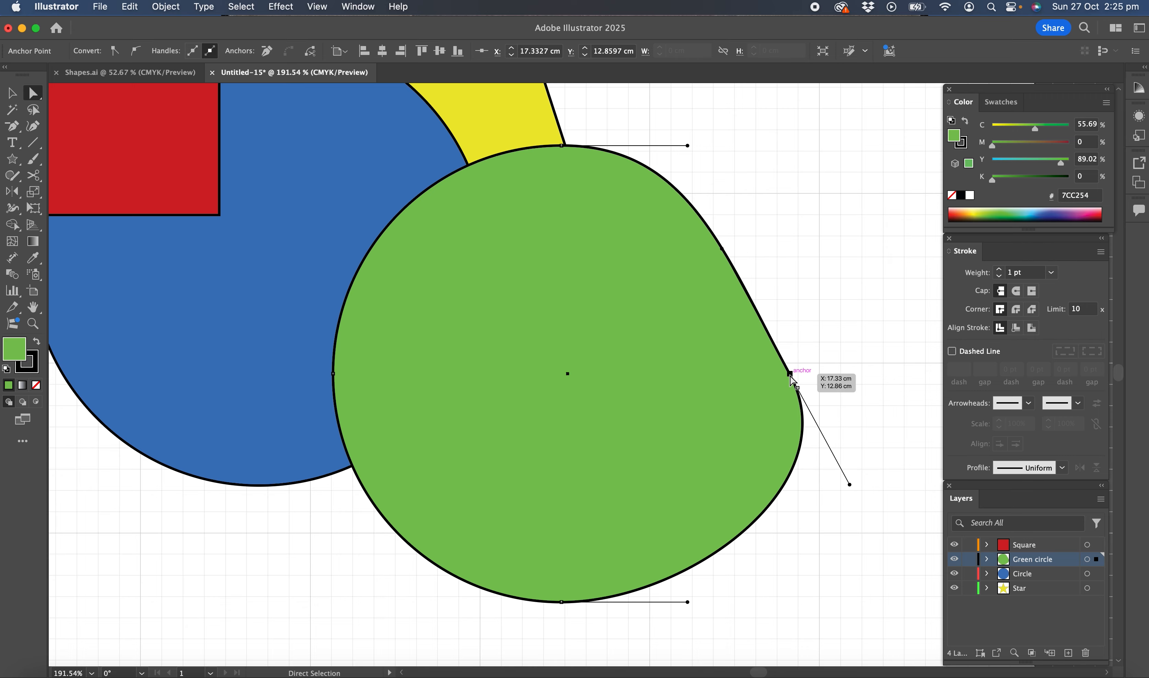
{"action": "left_click_drag", "start_coordinate": [722, 252], "coordinate": [788, 223]}
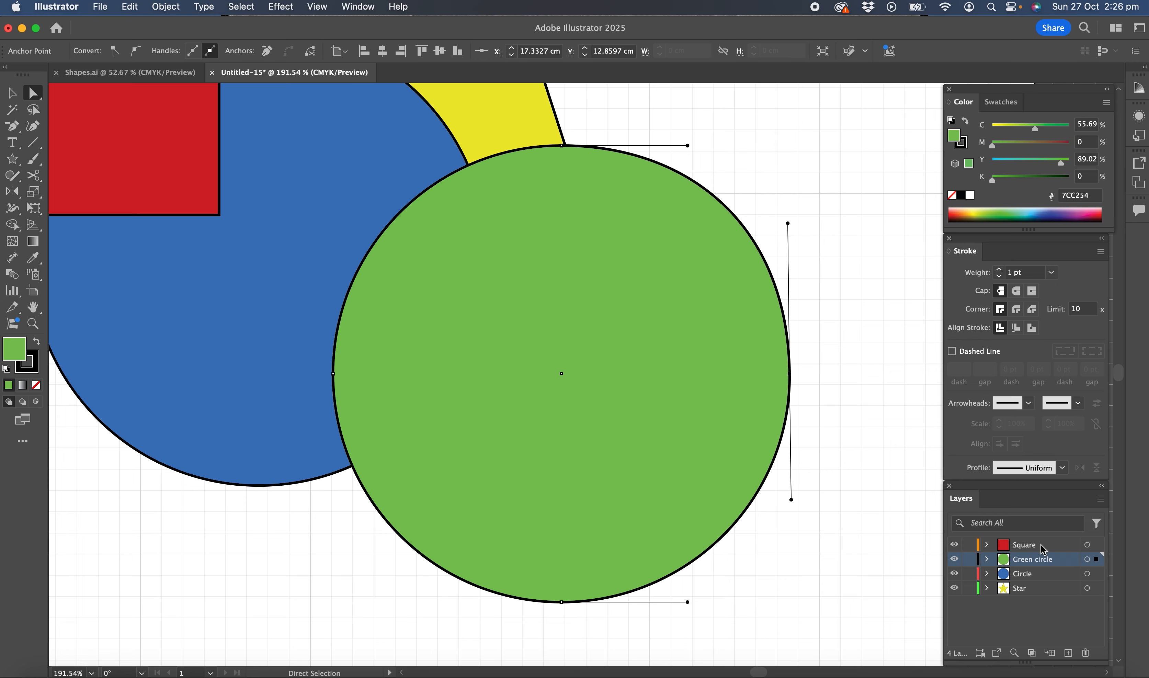
Set the Green circle layer's colour to Pink and clear the selection on the artboard
{"action": "double_click", "coordinate": [1075, 564]}
{"action": "left_click", "coordinate": [485, 359]}
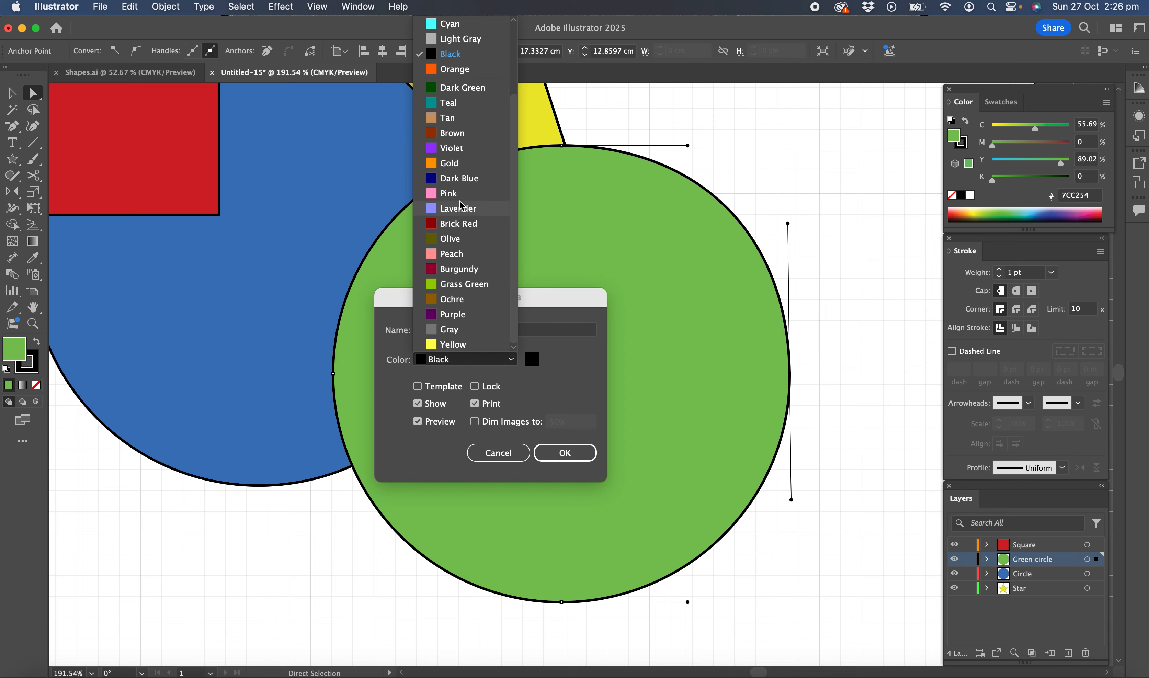
{"action": "left_click", "coordinate": [462, 200]}
{"action": "left_click", "coordinate": [583, 454]}
{"action": "left_click", "coordinate": [829, 405]}
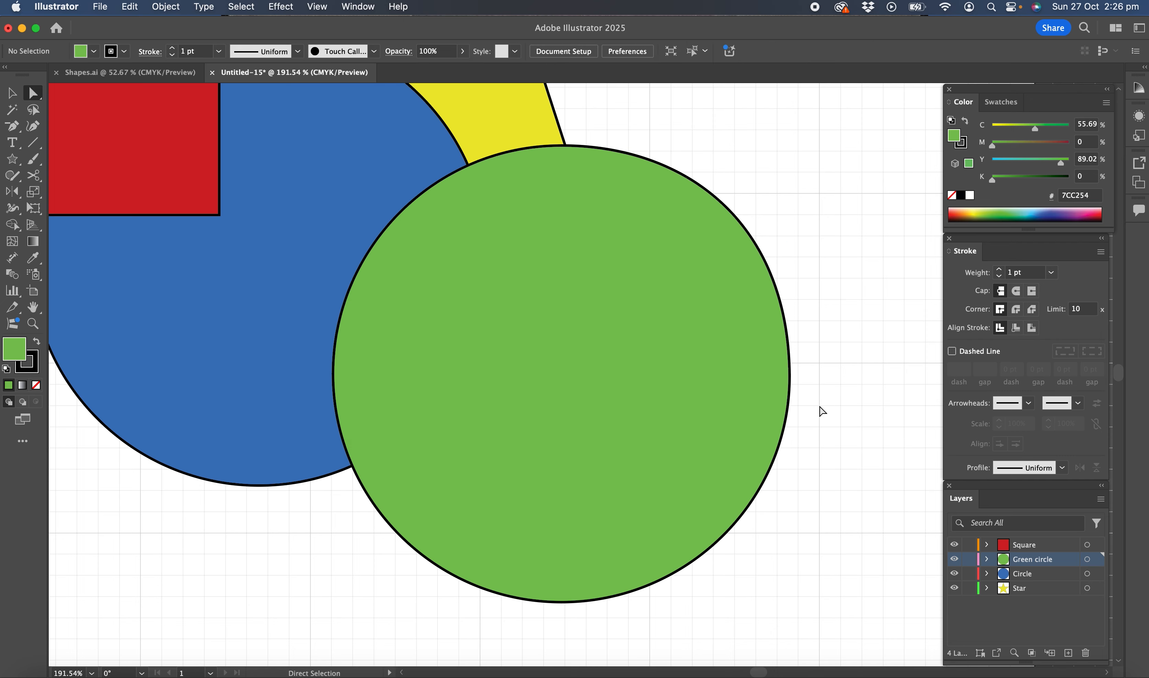
{"action": "left_click", "coordinate": [786, 395]}
{"action": "left_click", "coordinate": [860, 405]}
Save the document as Layers.ai in the 4 Layers folder, accepting the Illustrator 2020 version options
{"action": "key", "text": "super+0"}
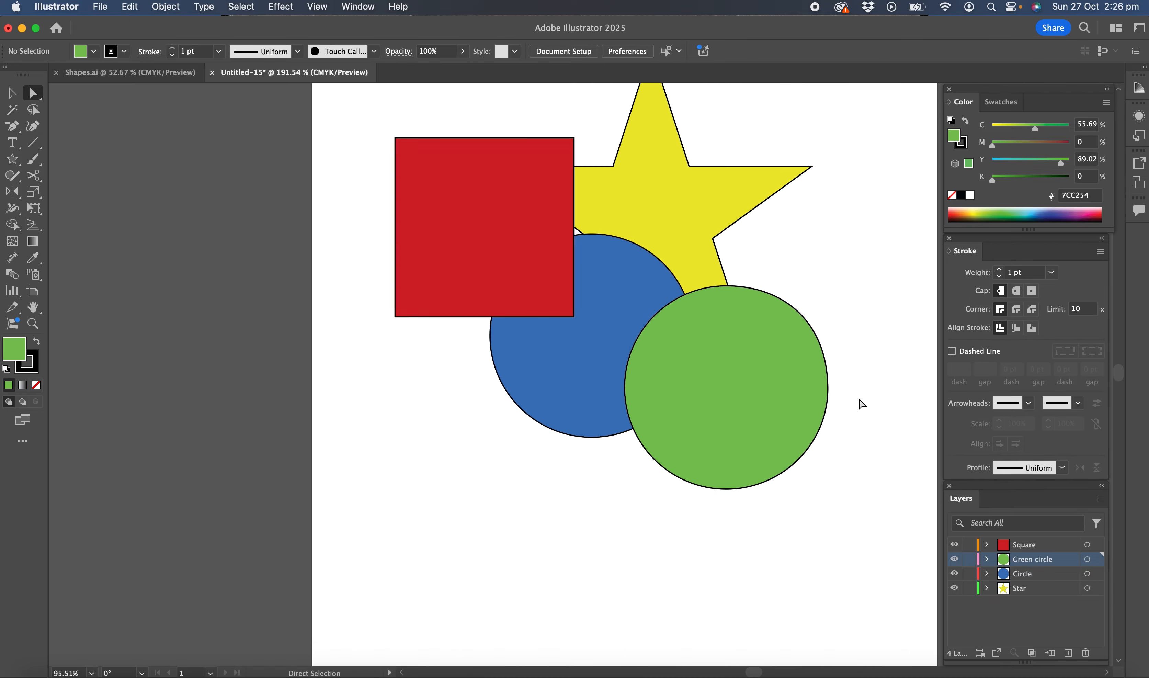
{"action": "key", "text": "super+apostrophe"}
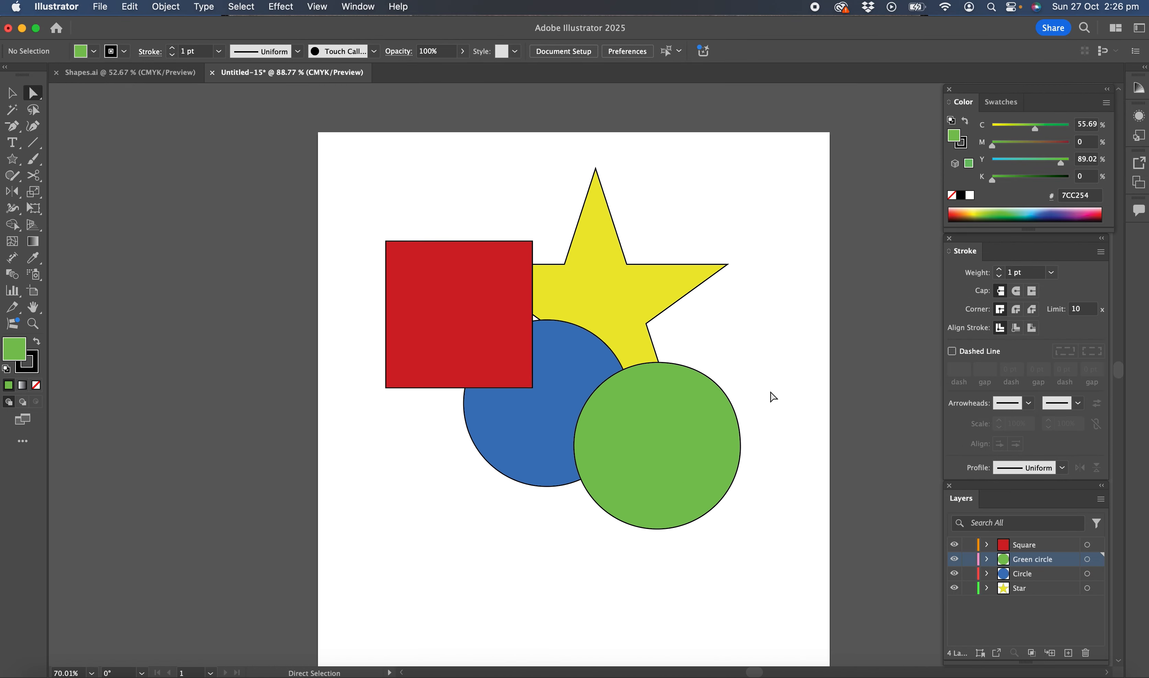
{"action": "scroll", "coordinate": [771, 393], "scroll_direction": "down", "scroll_amount": 2}
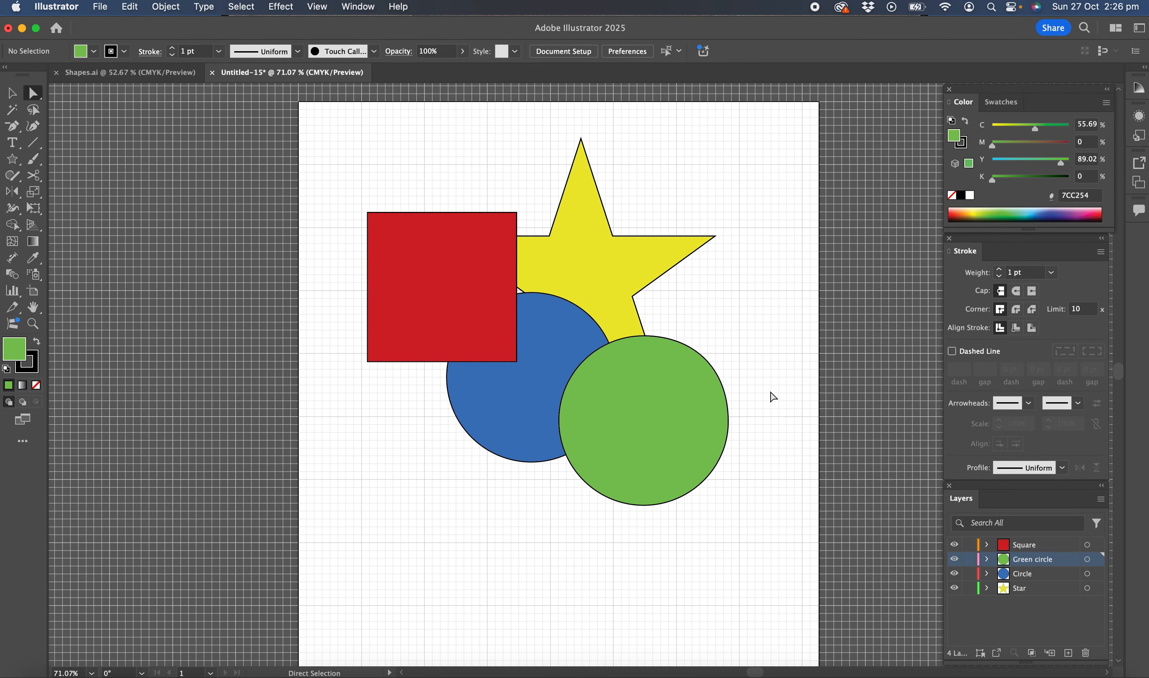
{"action": "left_click", "coordinate": [97, 7]}
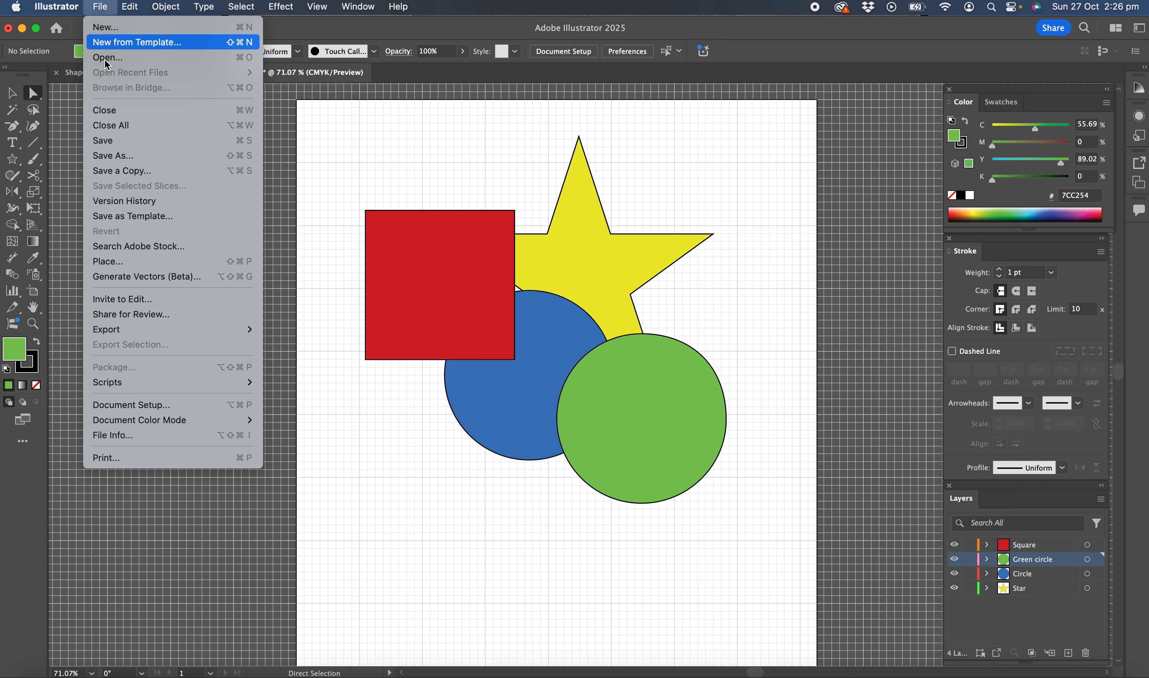
{"action": "left_click", "coordinate": [119, 145]}
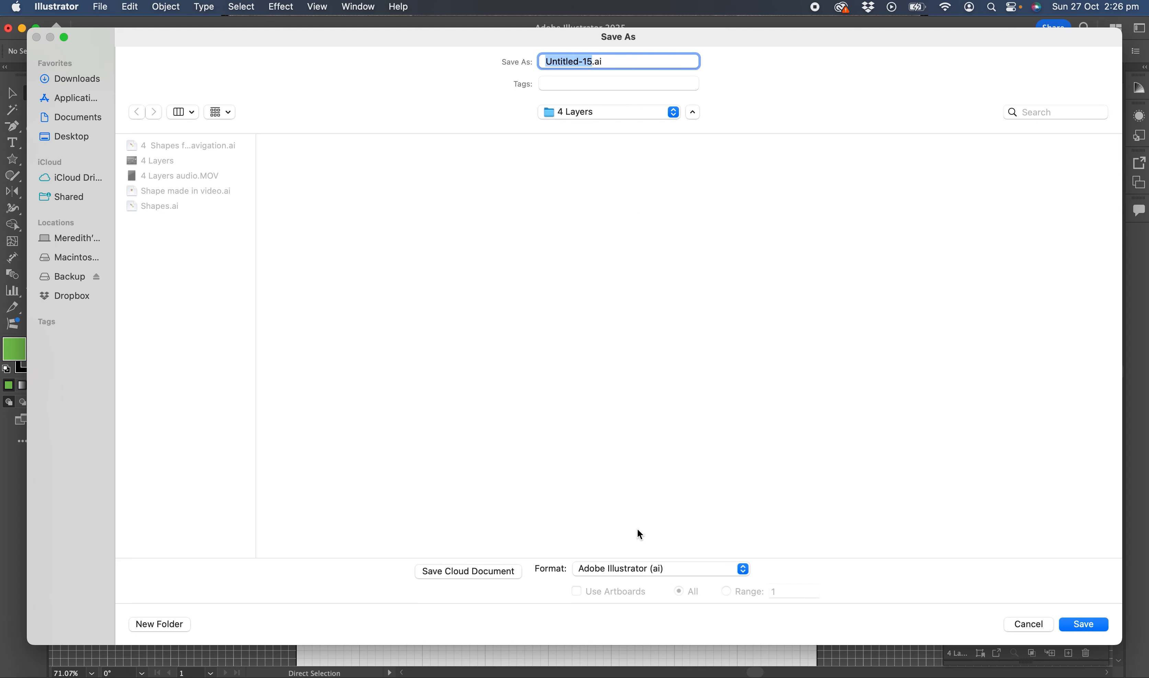
{"action": "type", "text": "Layers"}
{"action": "left_click", "coordinate": [1090, 624]}
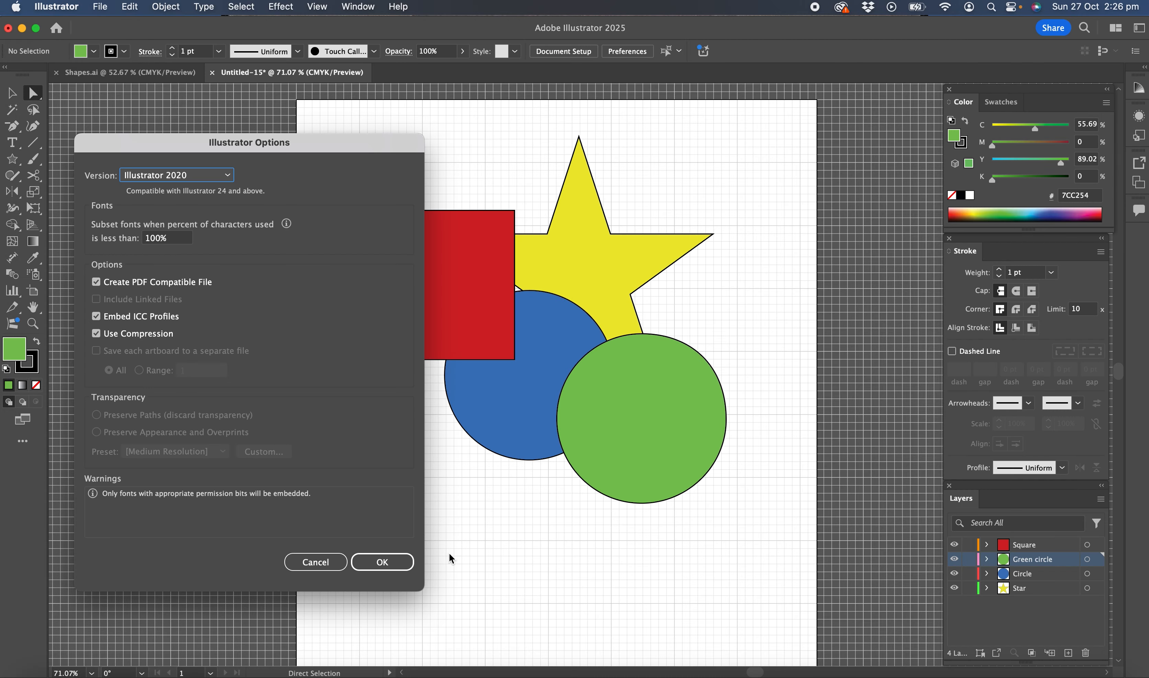
{"action": "left_click", "coordinate": [384, 561]}
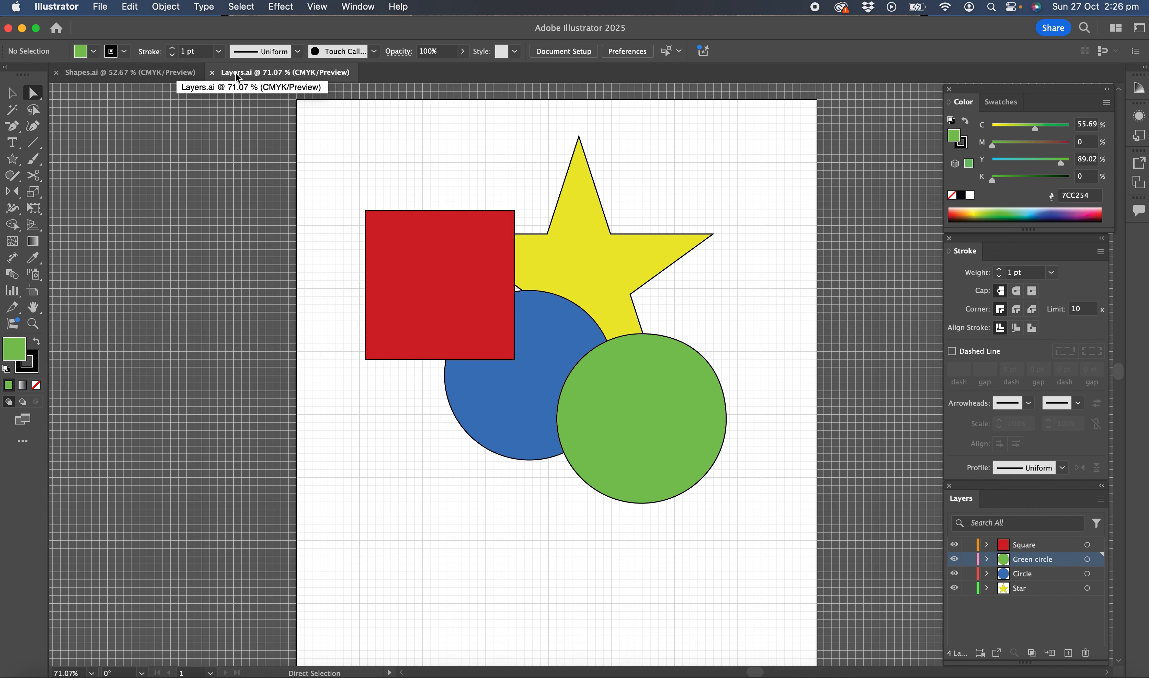
View the Shapes.ai document for comparison and return to Layers.ai
{"action": "left_click", "coordinate": [82, 74]}
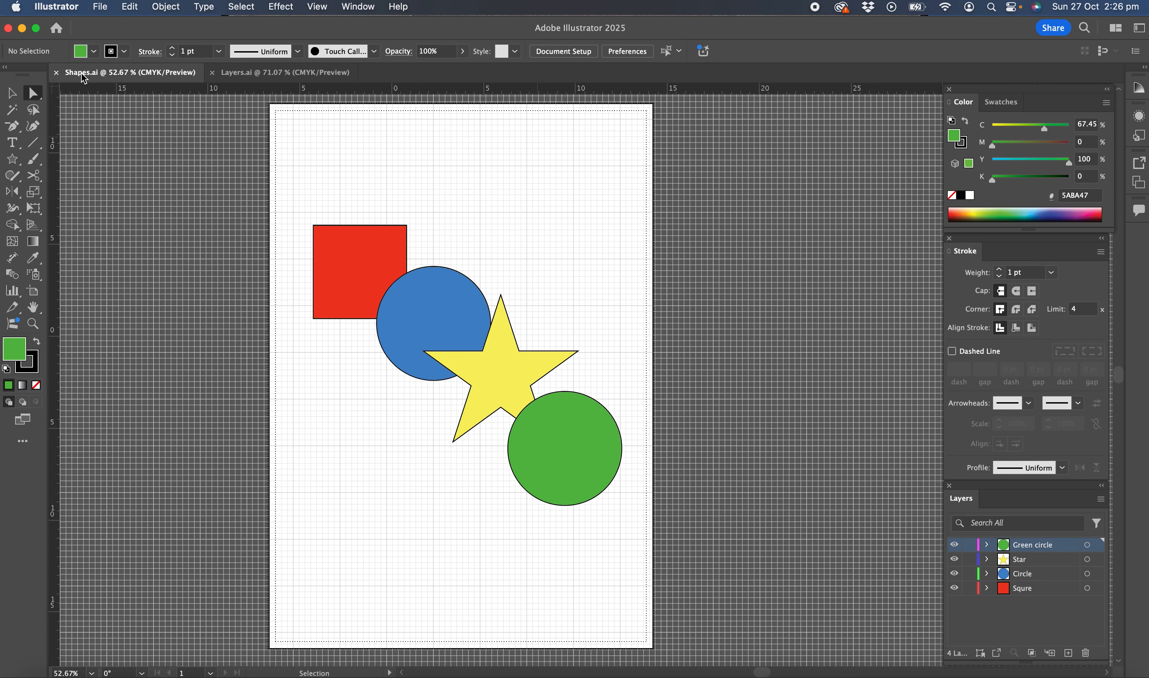
{"action": "left_click", "coordinate": [236, 74]}
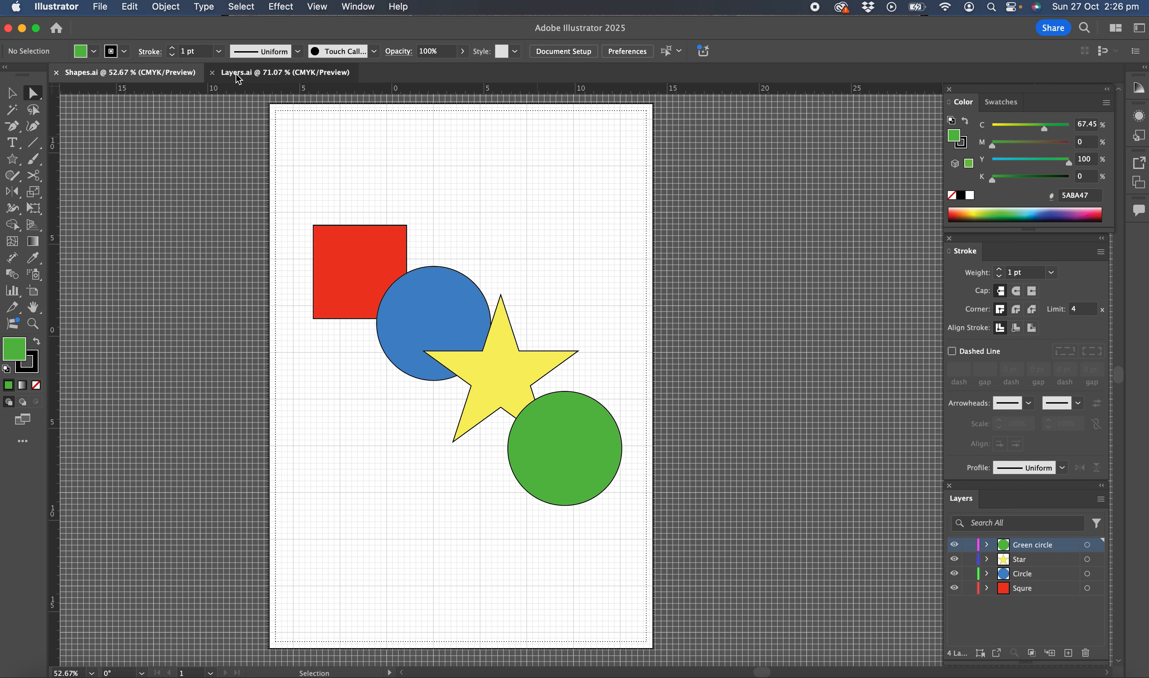